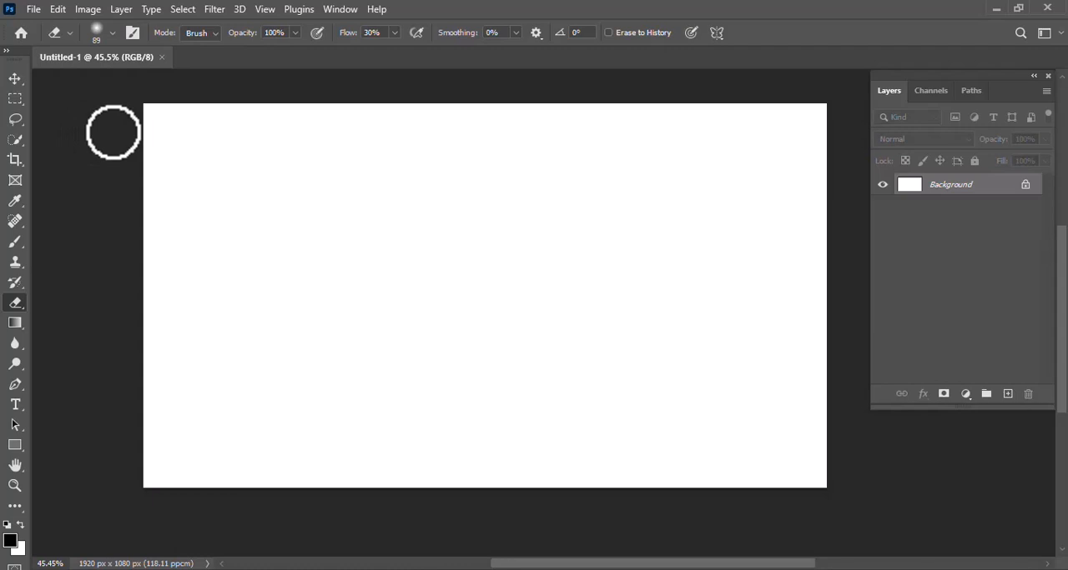
- Place the photo of the wooden table against green foliage from the photo manipulation folder as an embedded image
click(33, 10)
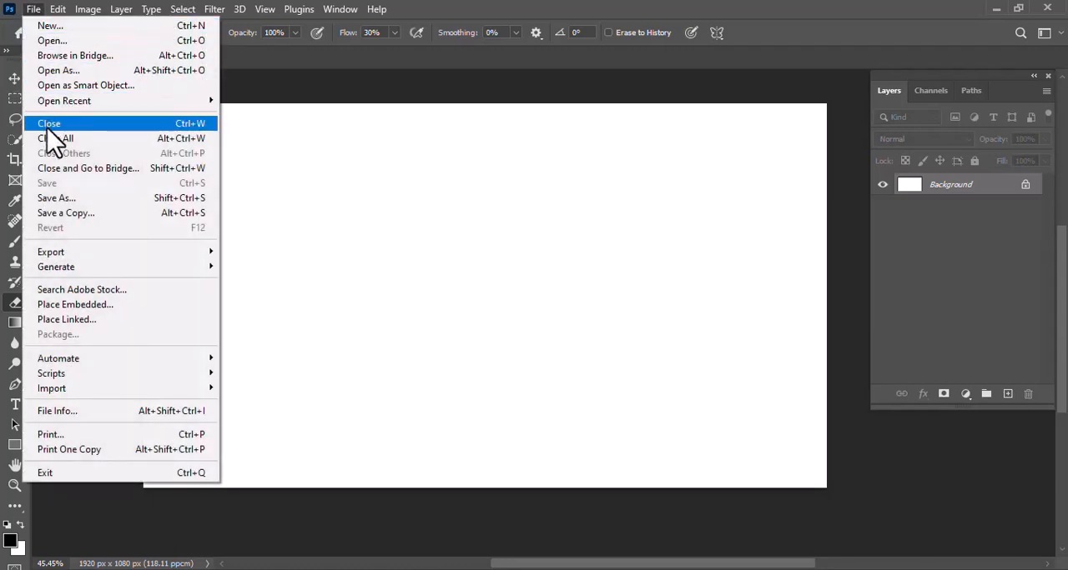
click(104, 305)
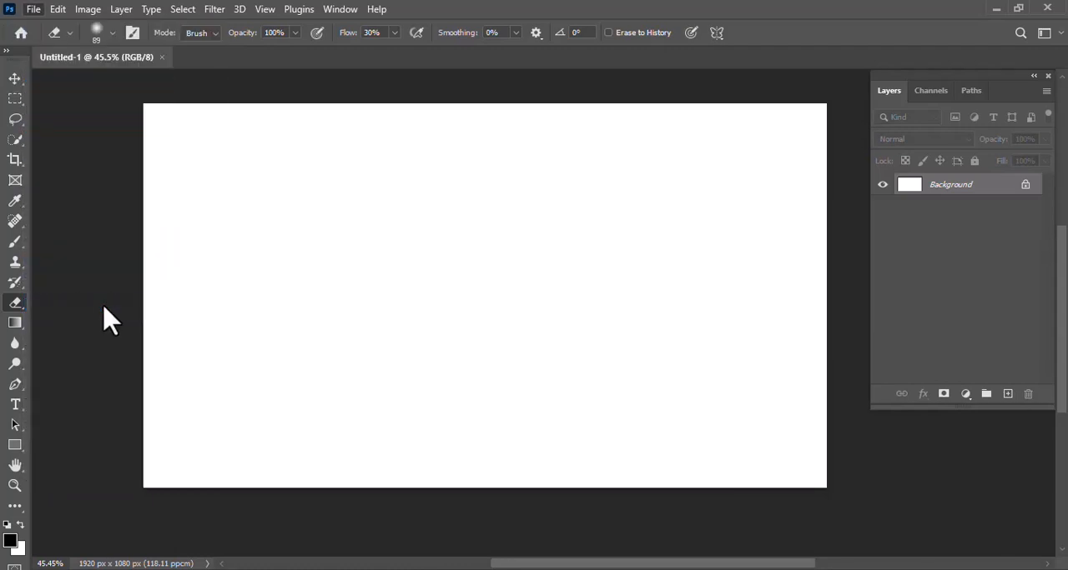
click(347, 158)
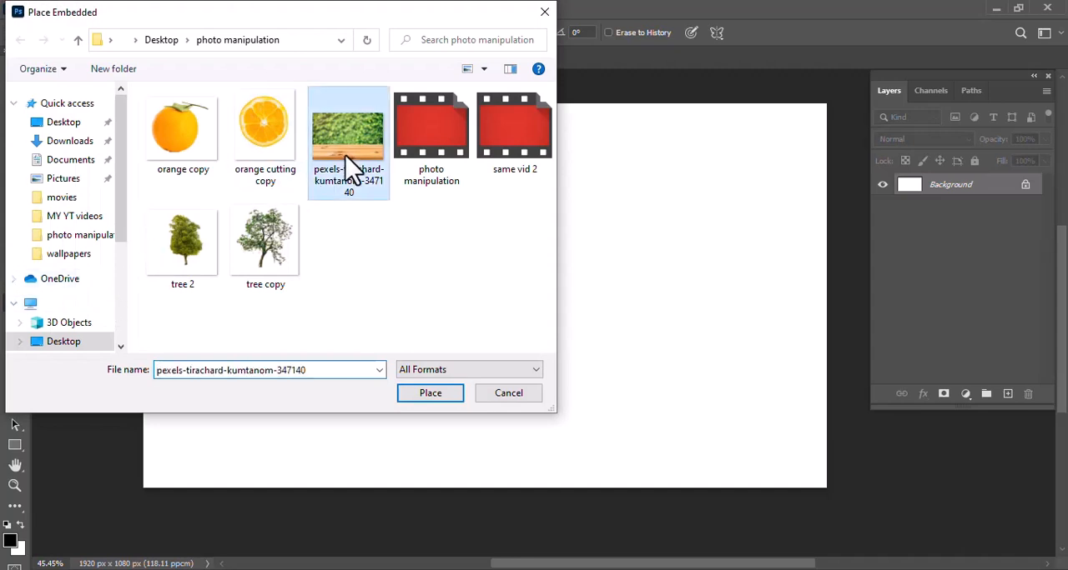
click(418, 396)
key(Return)
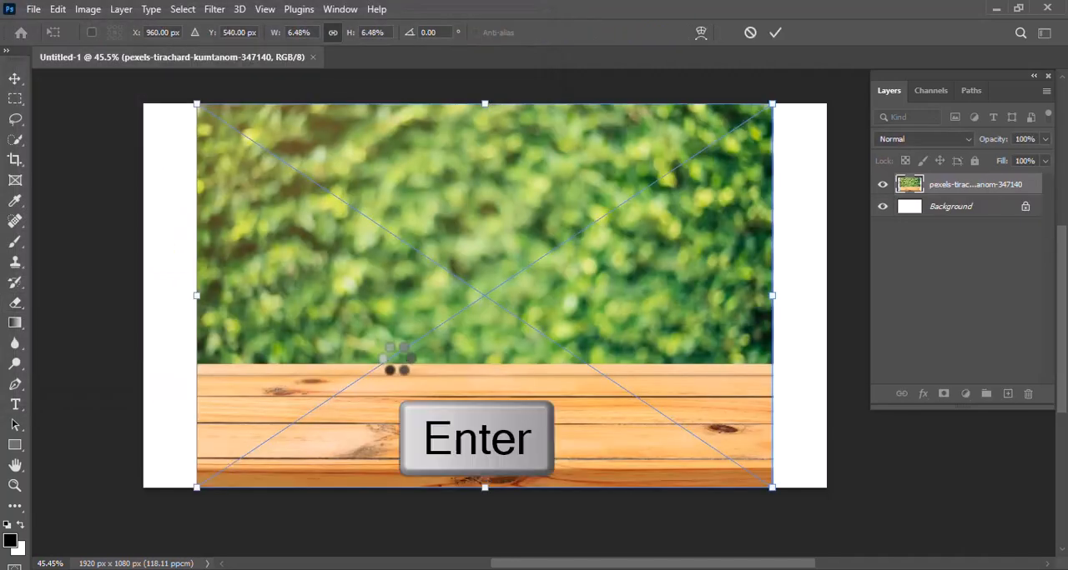
- Rasterize the placed photo layer and delete its green foliage area above the wooden table, leaving nothing selected
key(e)
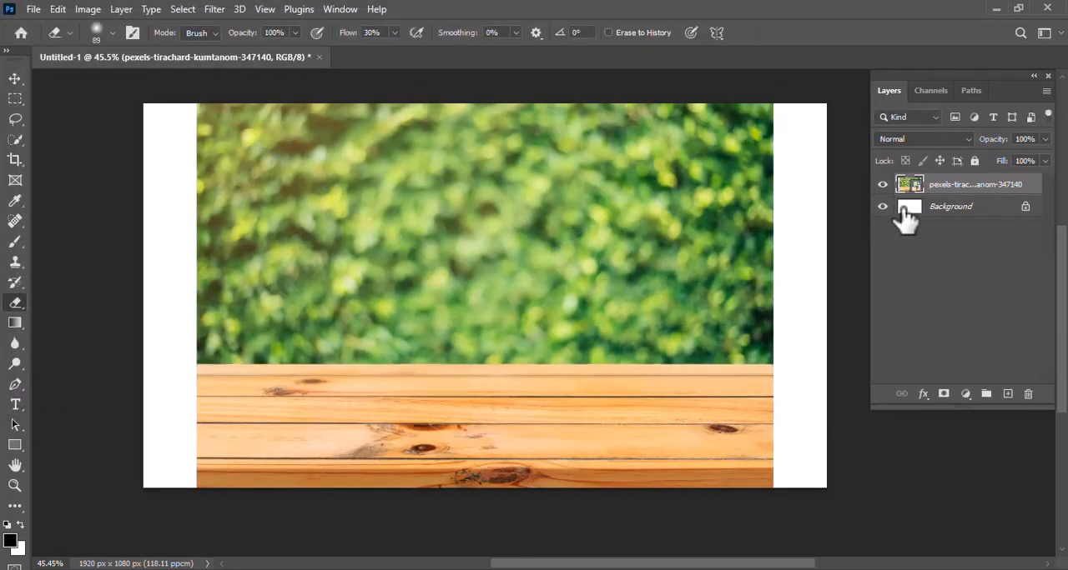
right_click(948, 187)
click(883, 333)
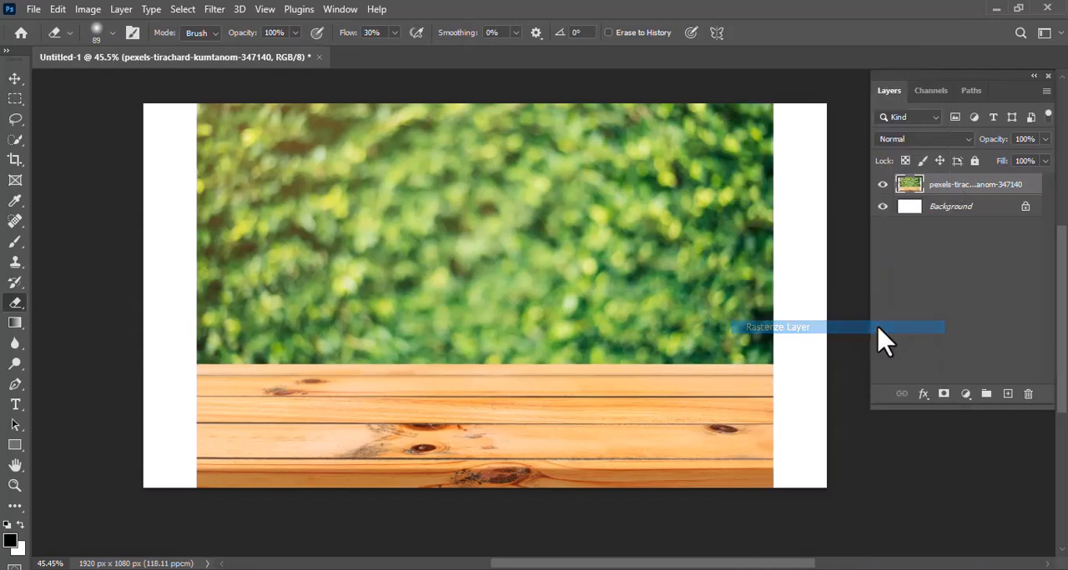
click(15, 99)
drag(162, 104, 784, 365)
key(Delete)
key(ctrl+d)
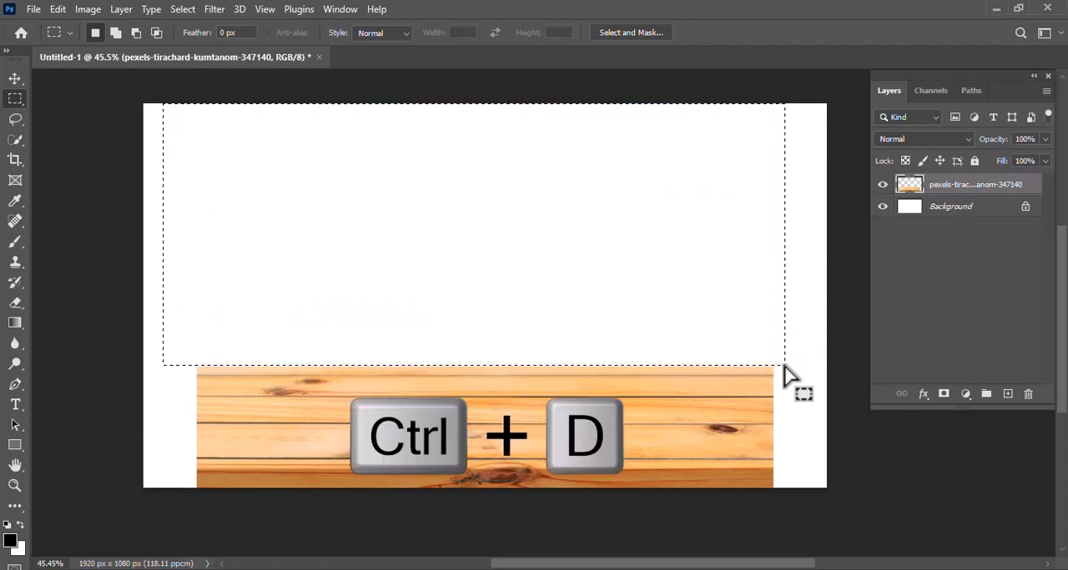
- Stretch the wooden table to both side edges of the canvas and lower its upper edge to make it shallower
key(ctrl+t)
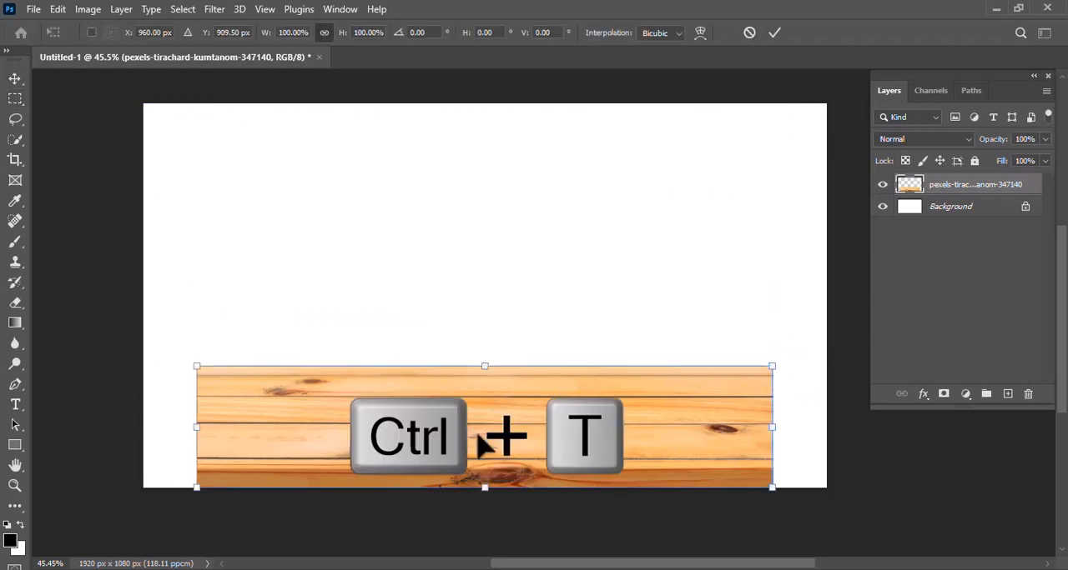
drag(775, 430, 828, 429)
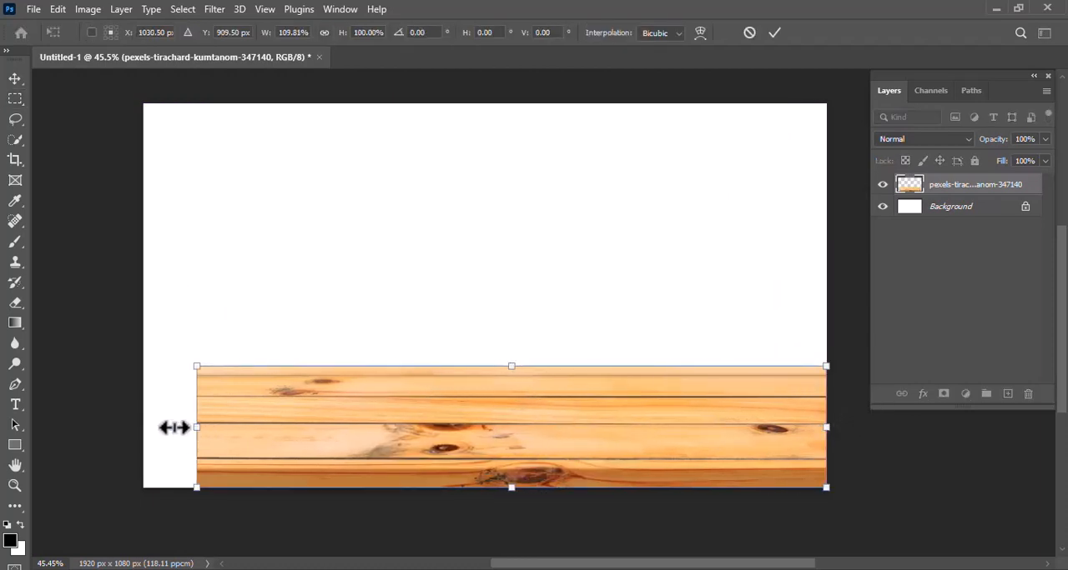
drag(175, 427, 144, 427)
drag(484, 365, 486, 395)
key(Return)
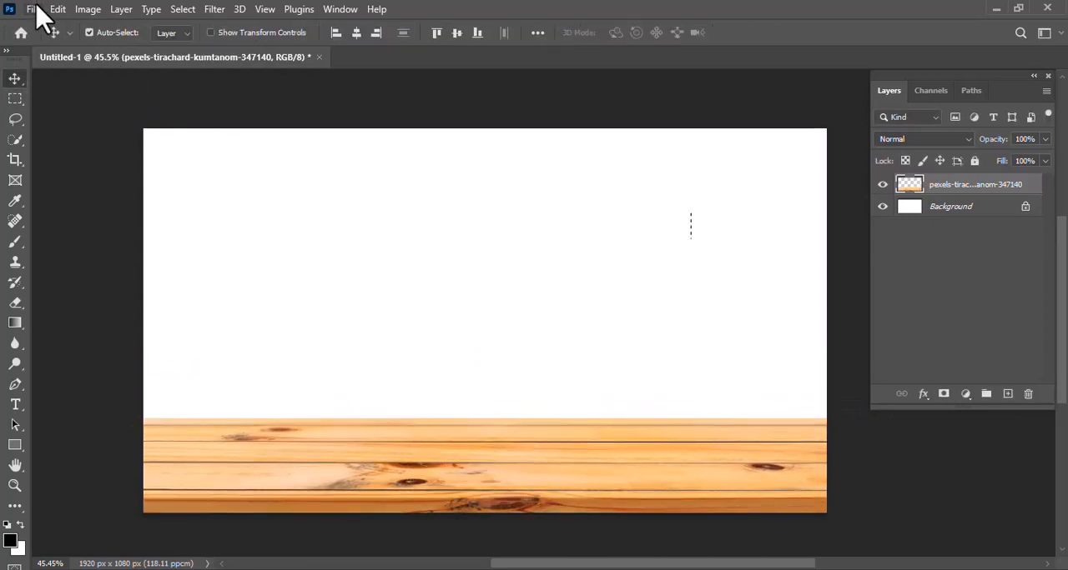
- Place the orange tree photo from the Downloads folder as an embedded image
click(33, 10)
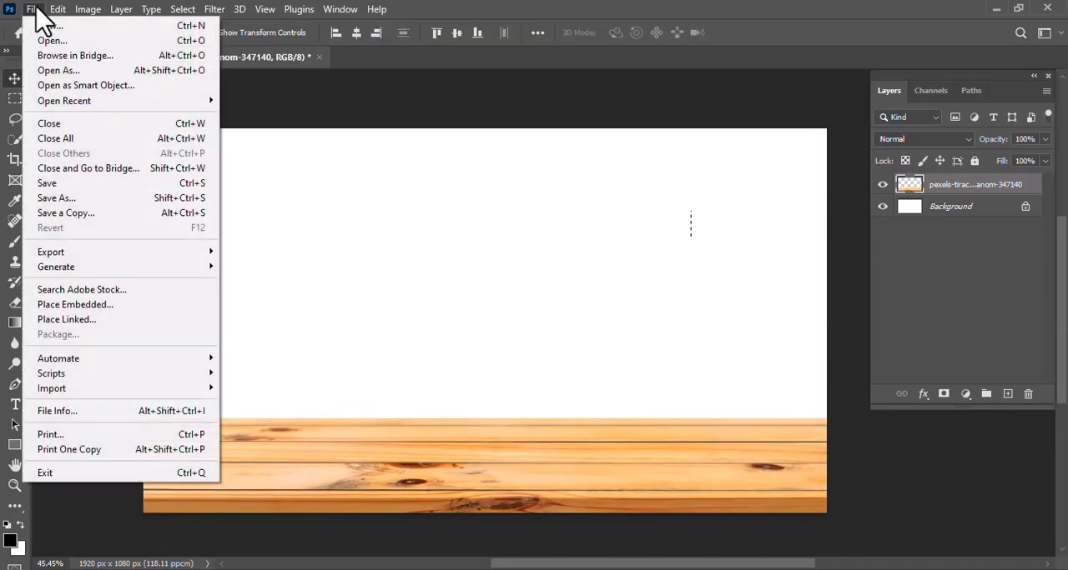
click(50, 307)
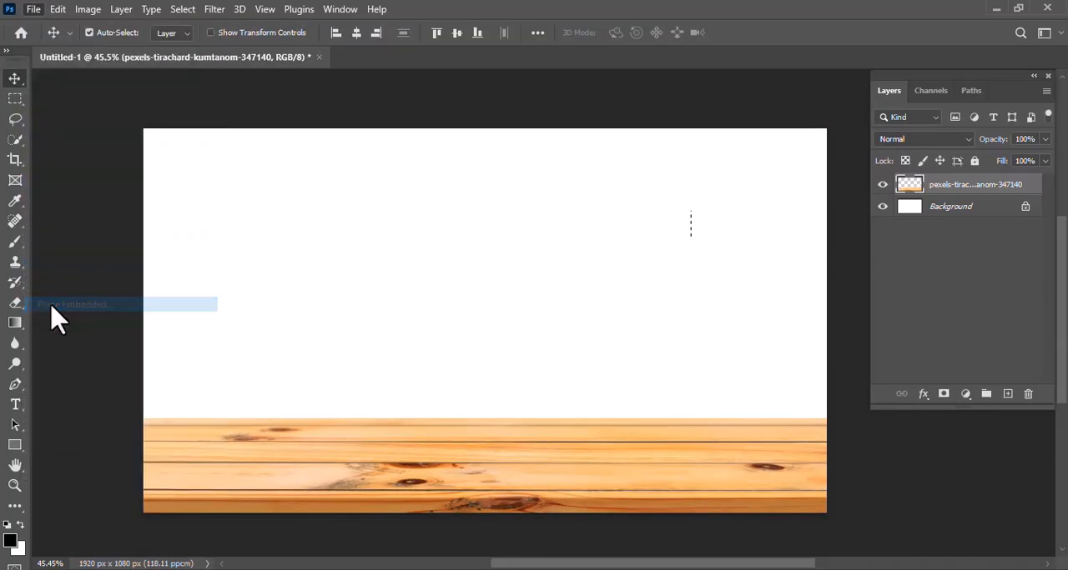
click(279, 262)
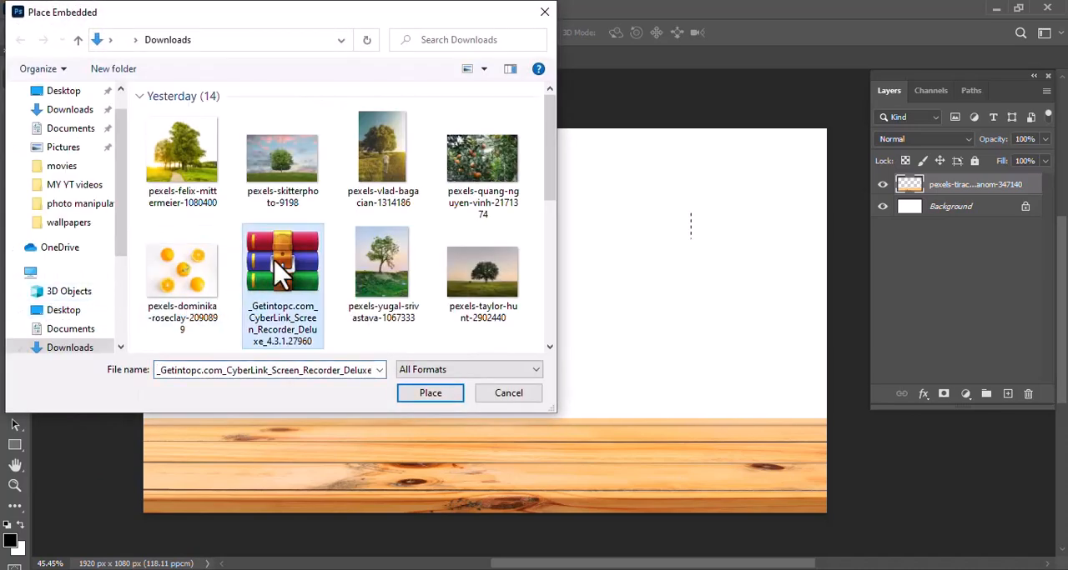
click(484, 197)
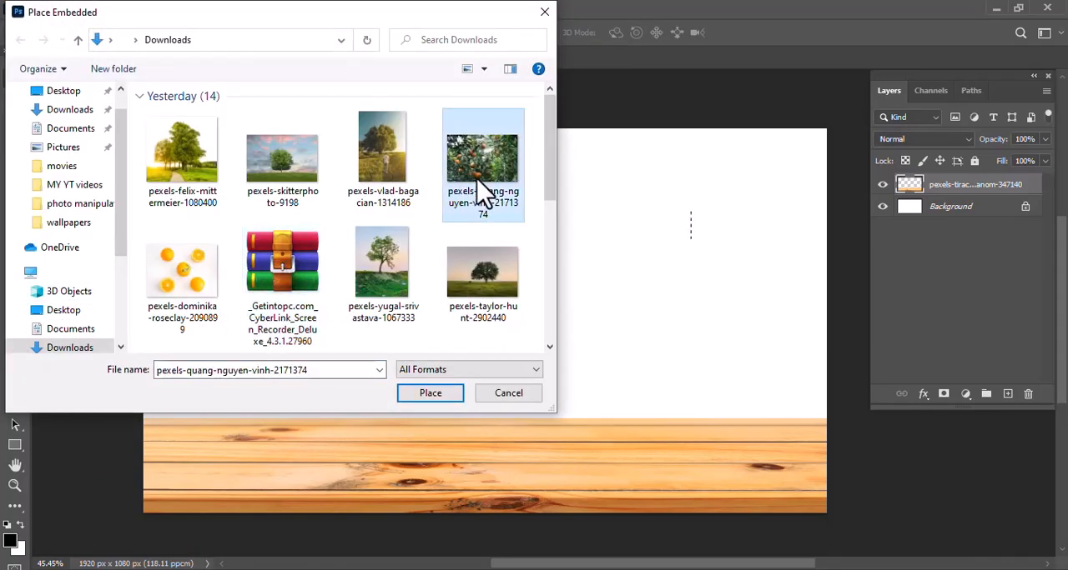
click(414, 401)
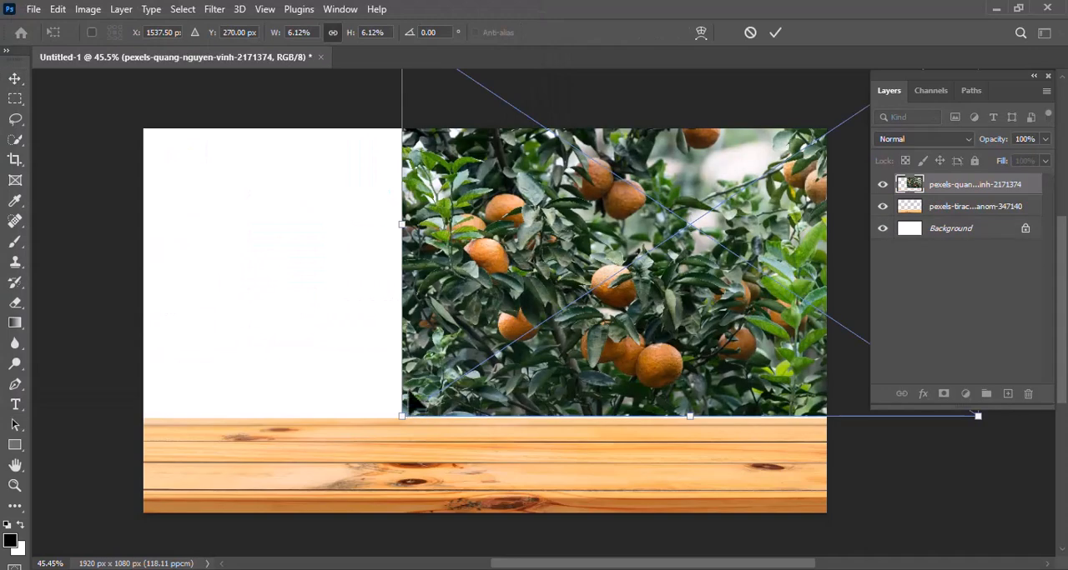
- Scale the orange tree photo to the canvas width, align its lower edge with the tabletop and move its layer below the table layer
drag(538, 267, 319, 316)
drag(187, 263, 143, 276)
drag(766, 281, 798, 286)
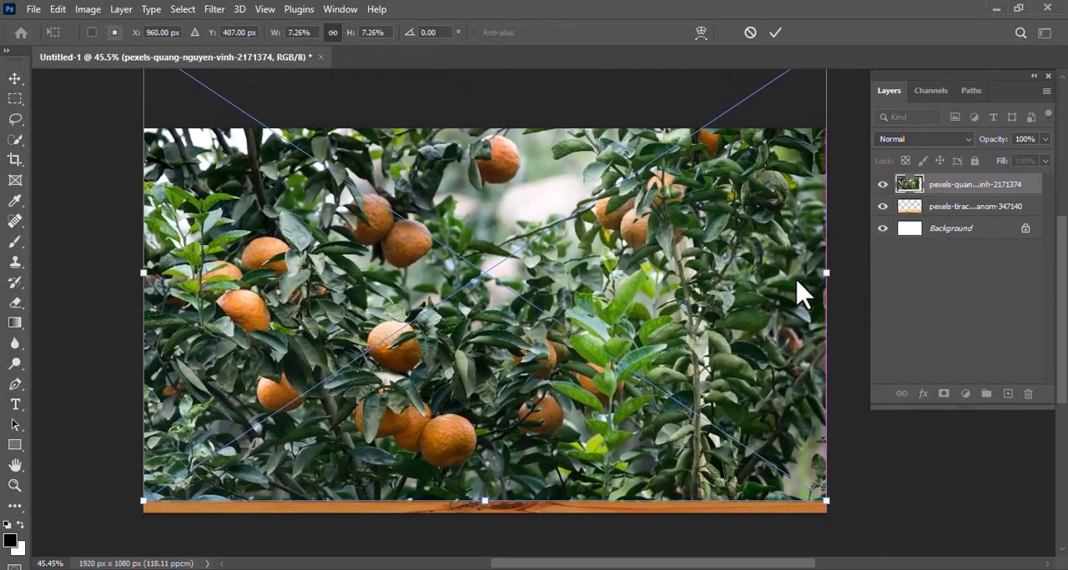
drag(749, 326, 748, 257)
key(Return)
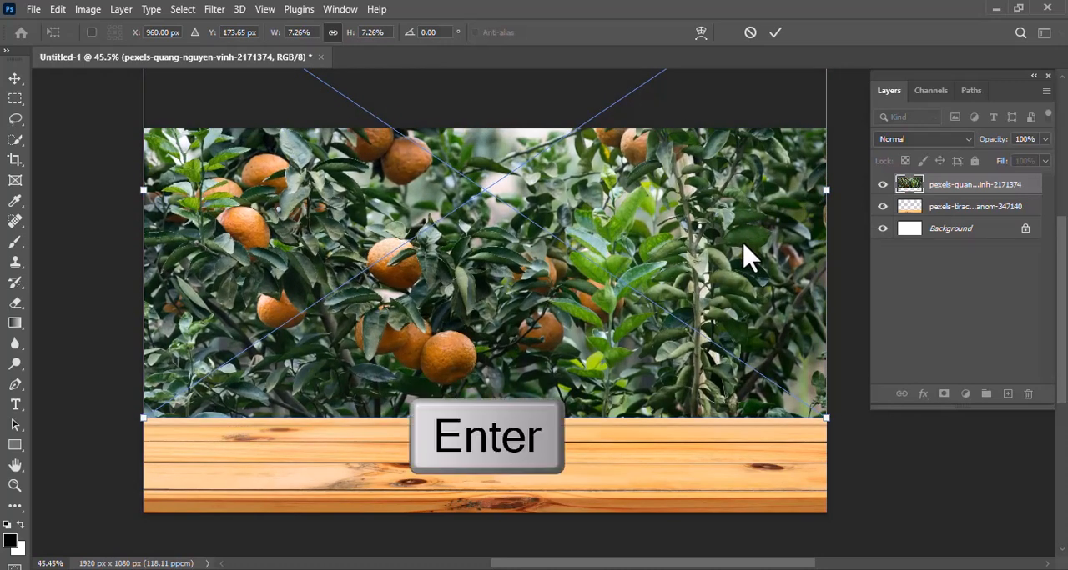
drag(971, 190, 970, 218)
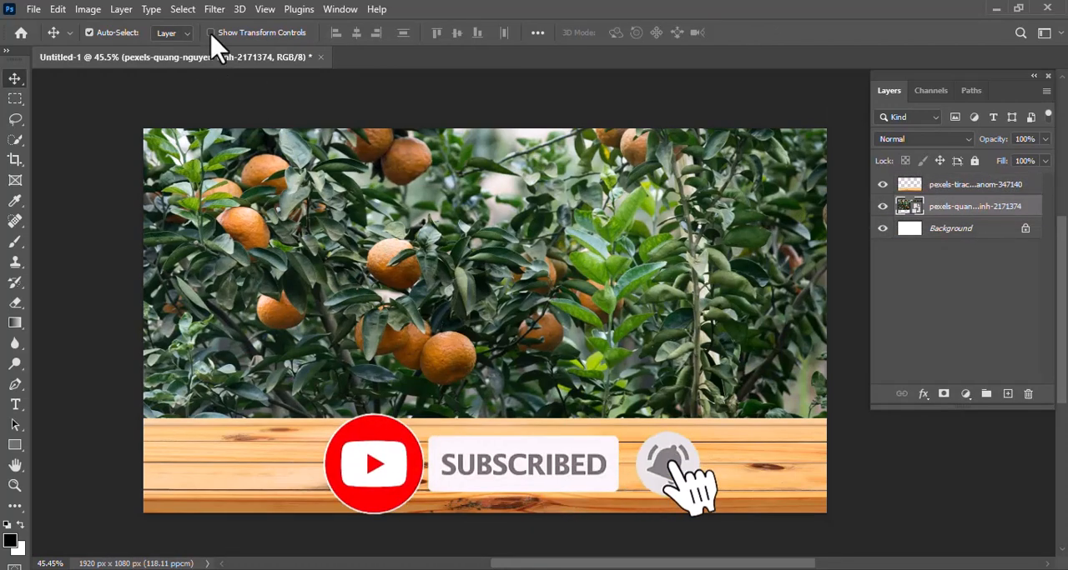
- Apply a Gaussian Blur with a radius of 9.4 pixels to the orange tree layer
click(215, 9)
mouse_move(236, 219)
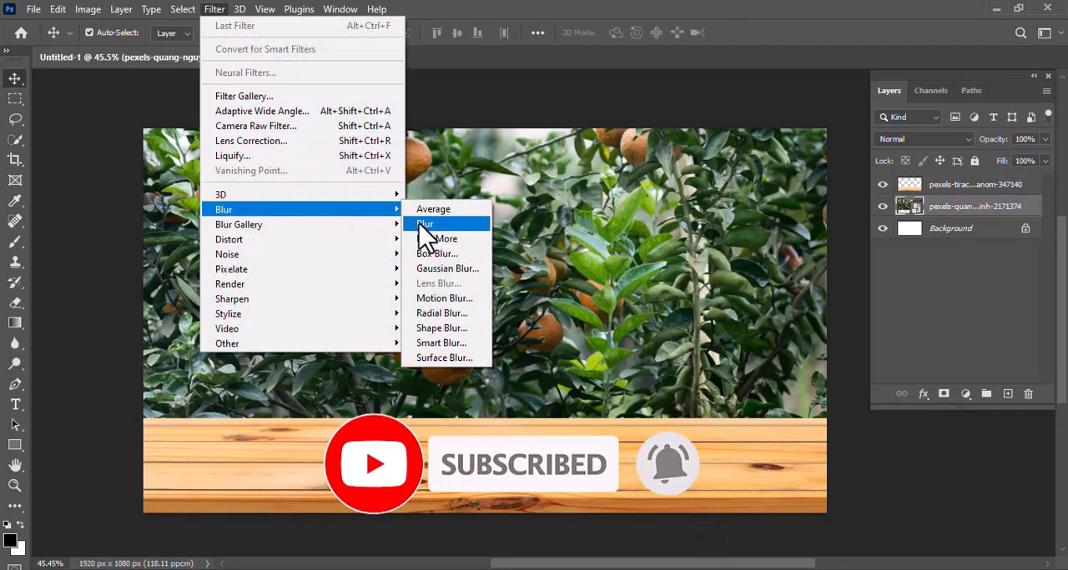
click(442, 268)
drag(465, 242, 676, 211)
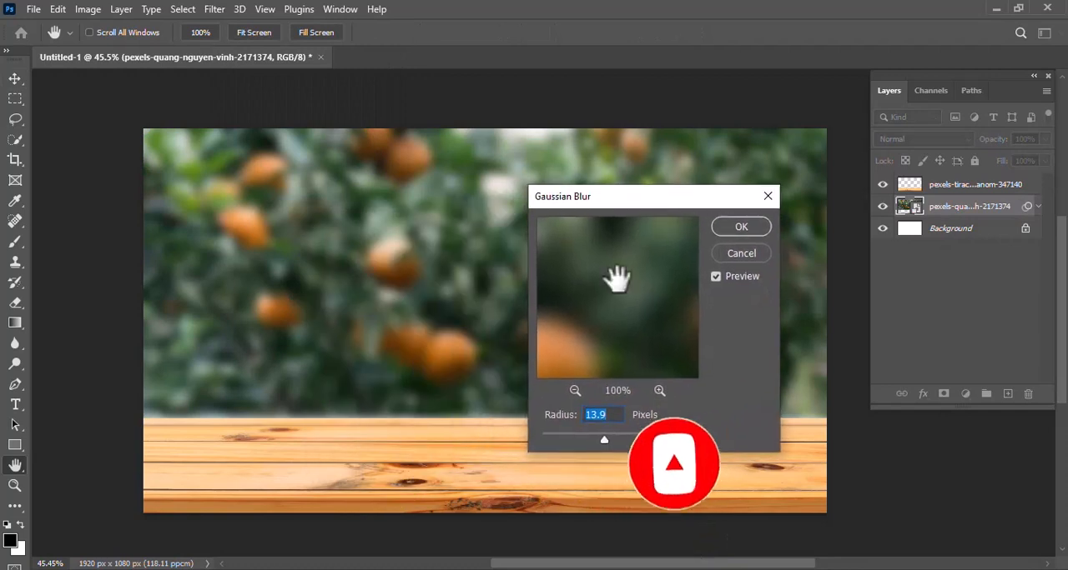
mouse_move(603, 436)
mouse_down()
mouse_move(584, 436)
mouse_move(603, 441)
mouse_up()
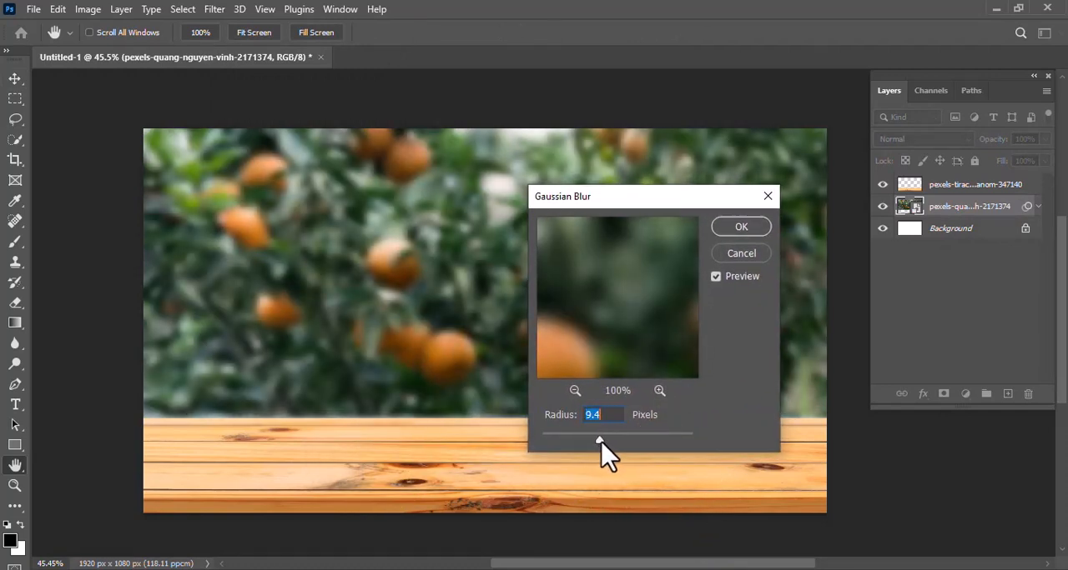
click(734, 230)
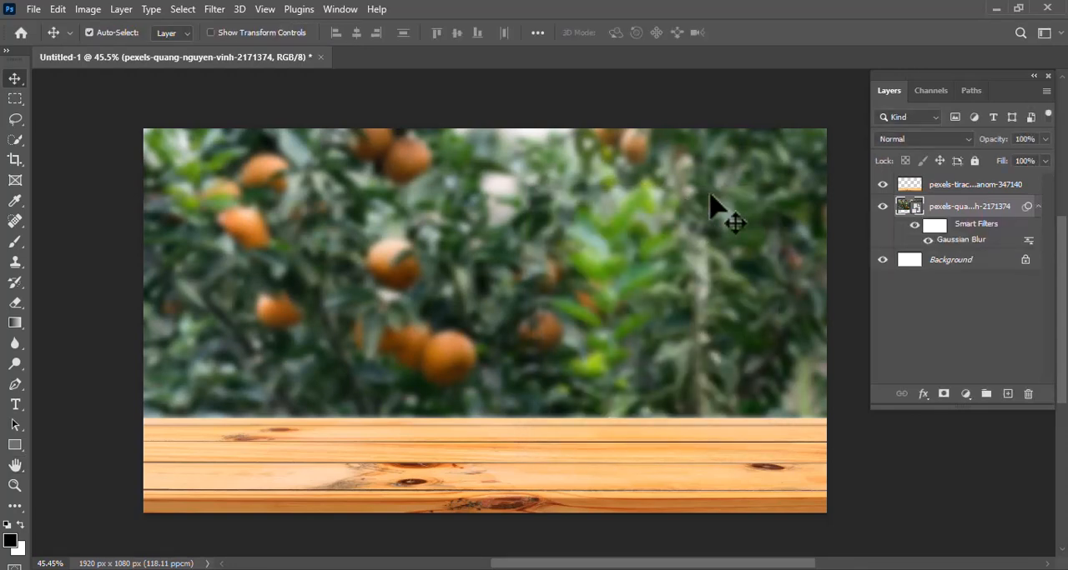
- Group the wooden table and orange tree layers and name the group background
click(961, 188)
shift+click(952, 210)
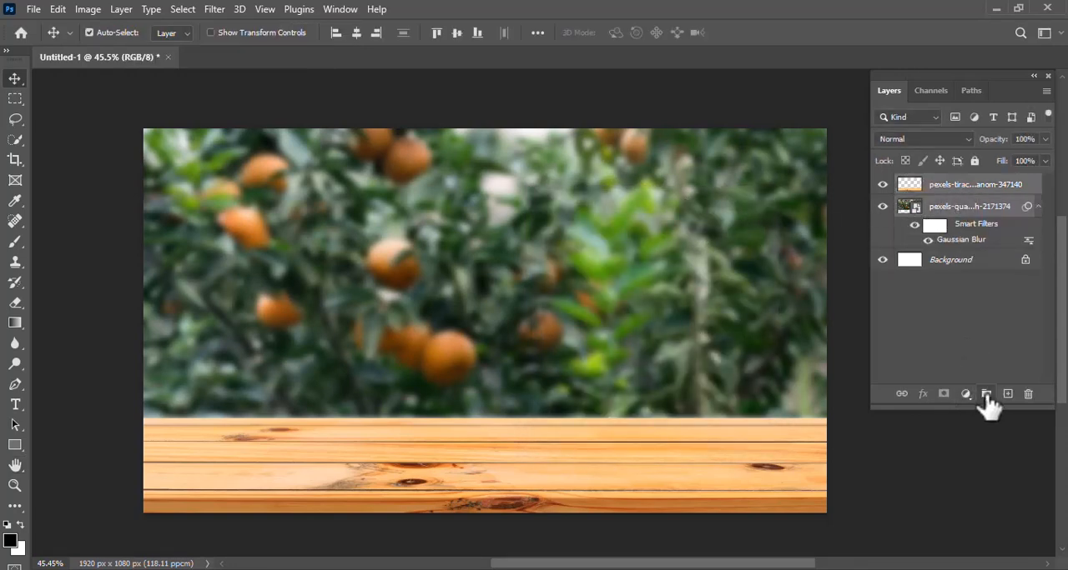
click(986, 395)
double_click(943, 183)
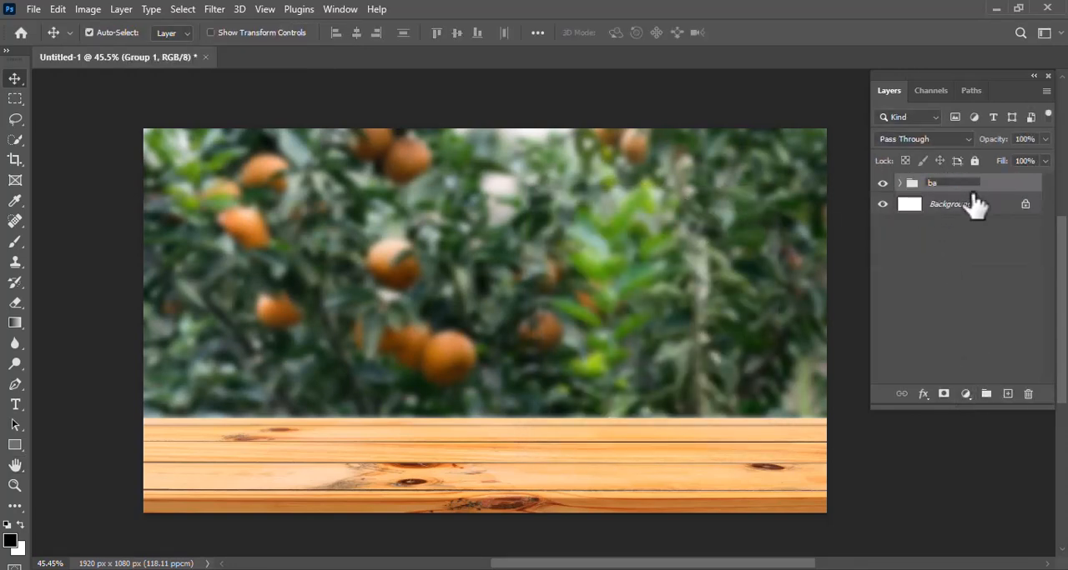
click(955, 279)
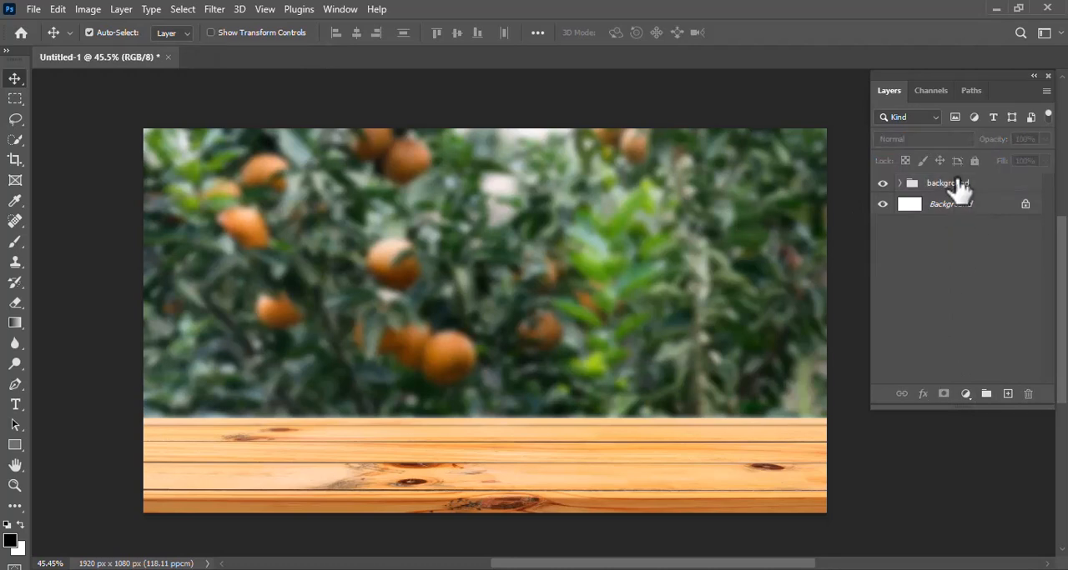
- Place the orange copy image as an embedded layer above the background group
click(954, 183)
click(33, 10)
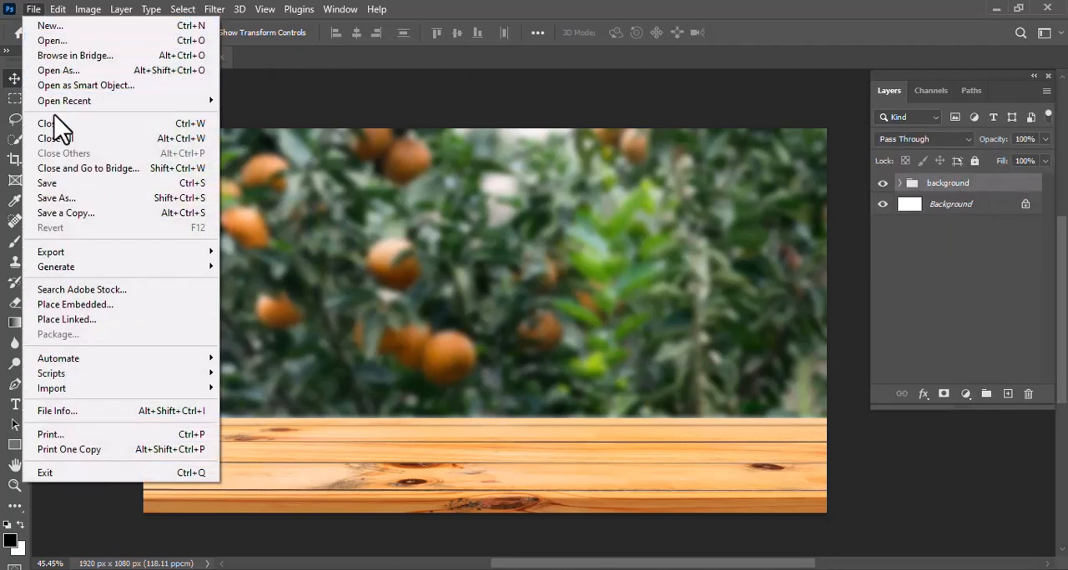
click(122, 306)
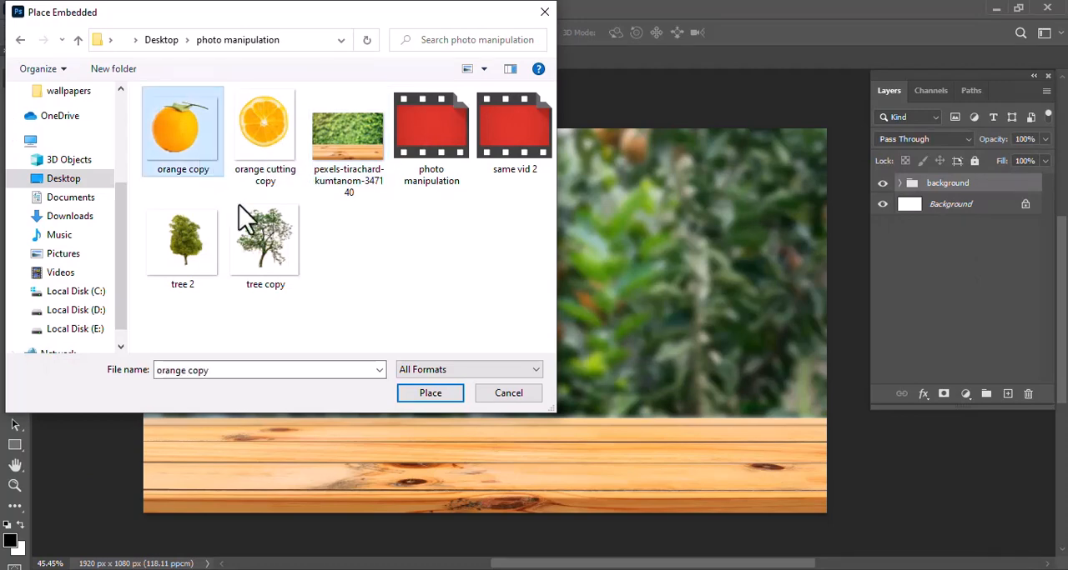
click(431, 393)
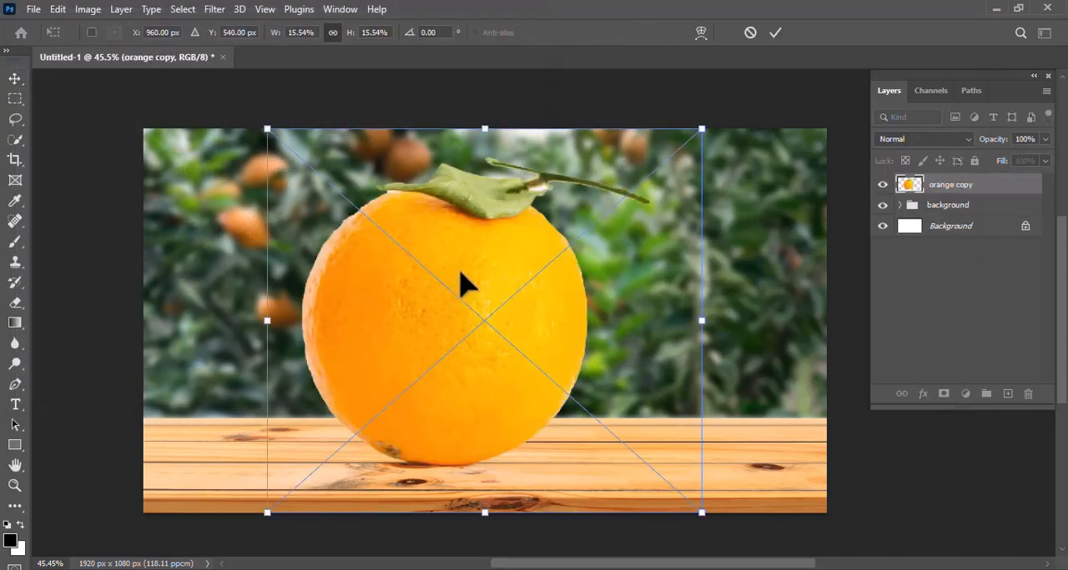
- Scale down the placed orange and position it near the middle of the canvas, standing on the wooden table
drag(465, 283, 505, 267)
drag(745, 113, 642, 239)
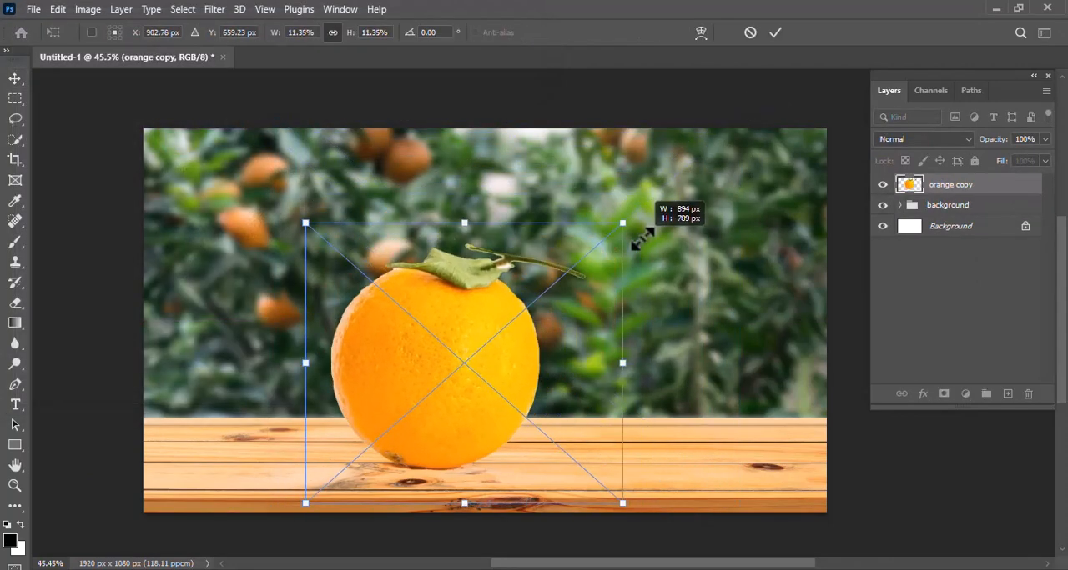
drag(477, 314, 515, 286)
drag(663, 193, 624, 231)
drag(506, 318, 524, 312)
key(Return)
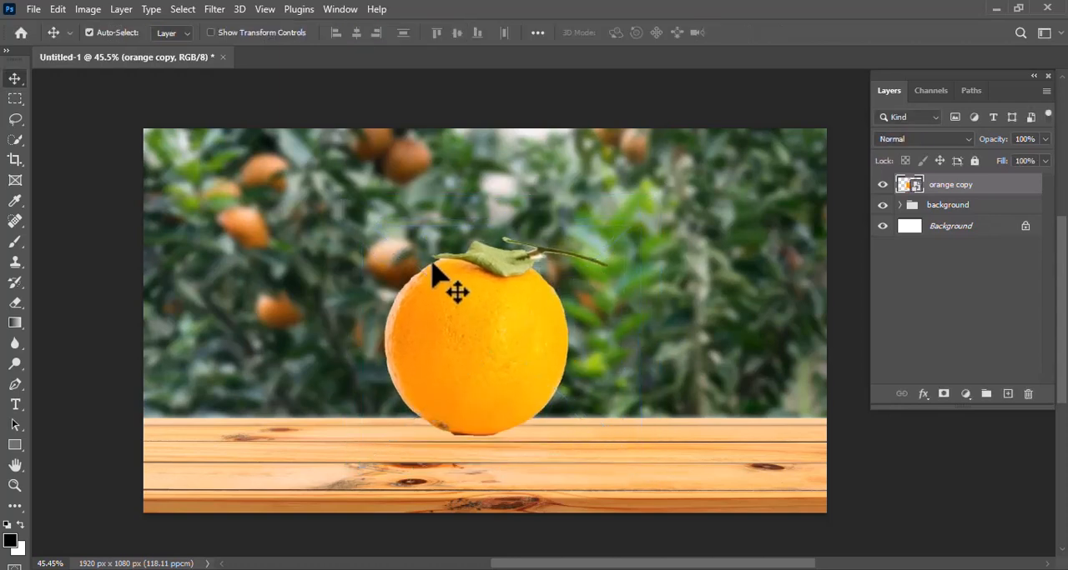
- Select the orange copy layer's pixels and subtract the leaf and stem from the selection with the Quick Selection tool
right_click(906, 192)
click(909, 230)
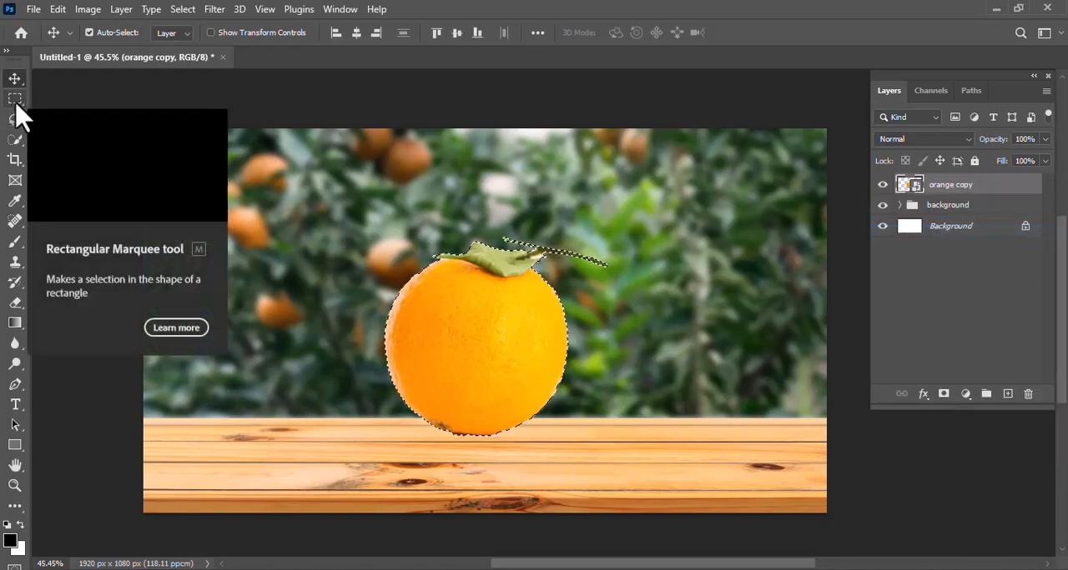
click(15, 139)
scroll(492, 263, up, 2)
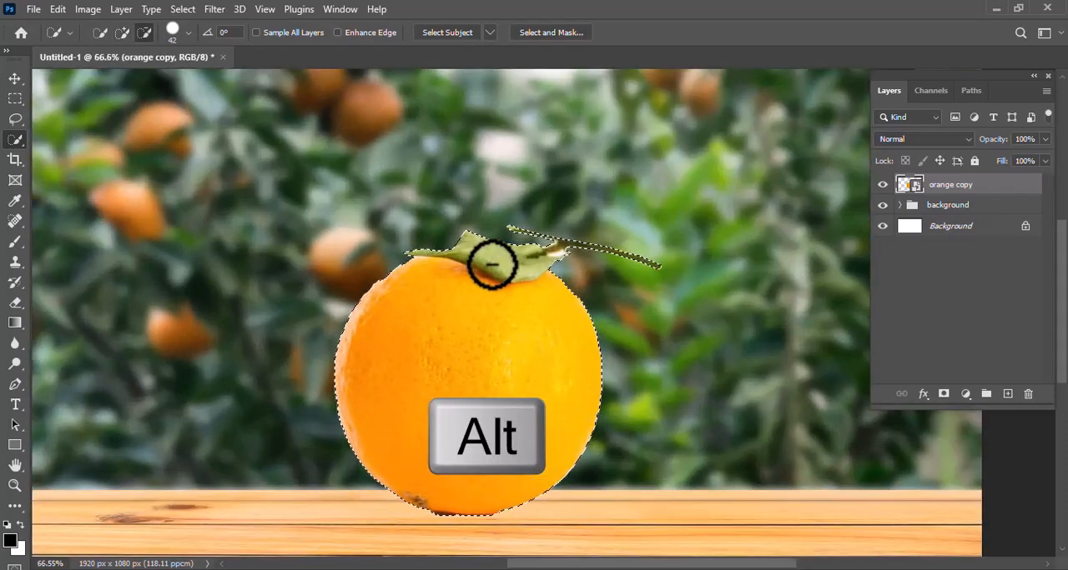
scroll(492, 263, up, 3)
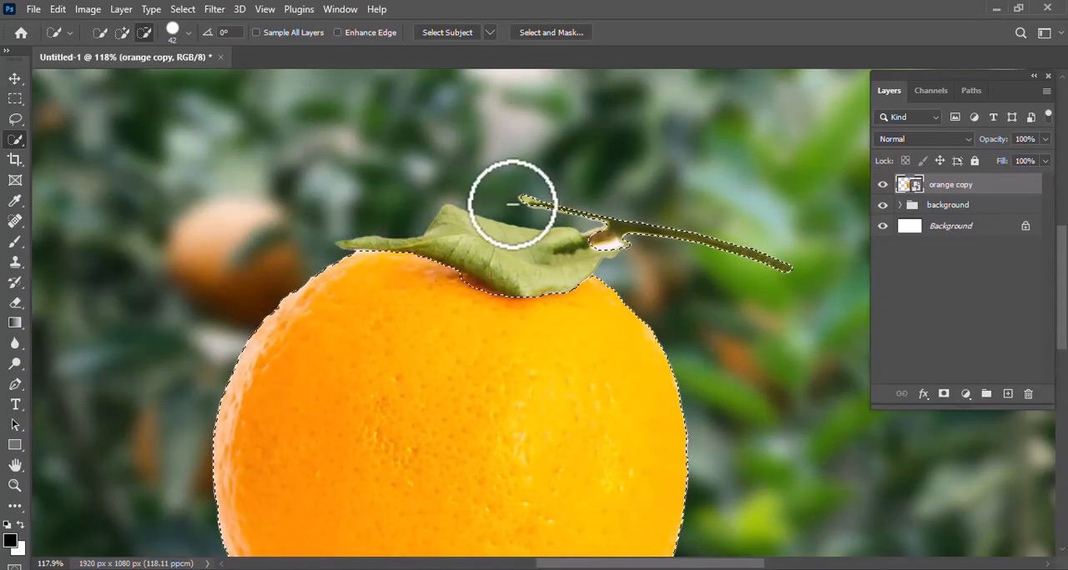
mouse_move(512, 204)
mouse_down()
mouse_move(592, 211)
mouse_move(771, 261)
mouse_move(581, 238)
mouse_up()
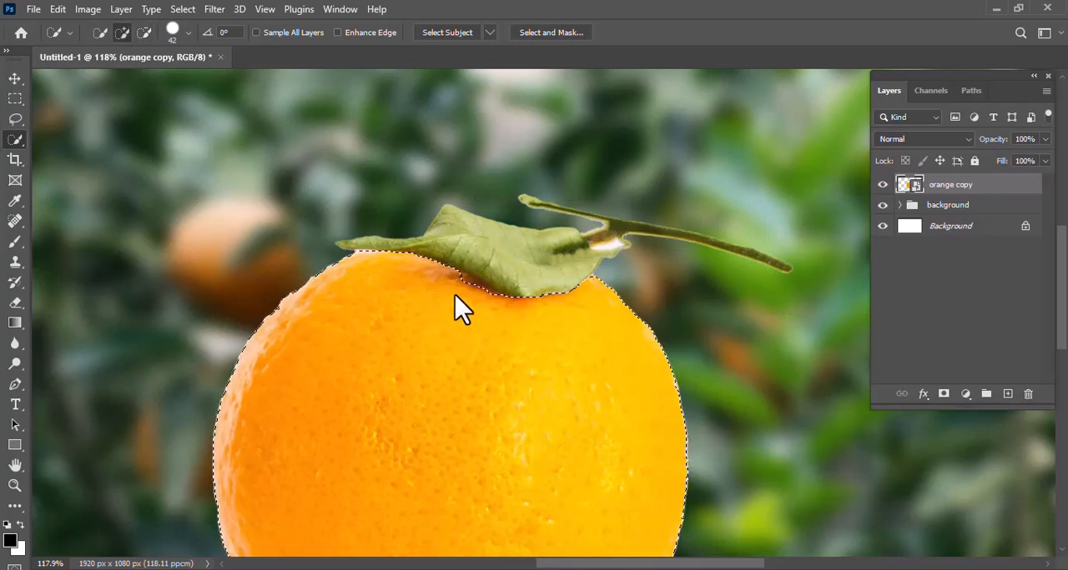
scroll(477, 317, down, 2)
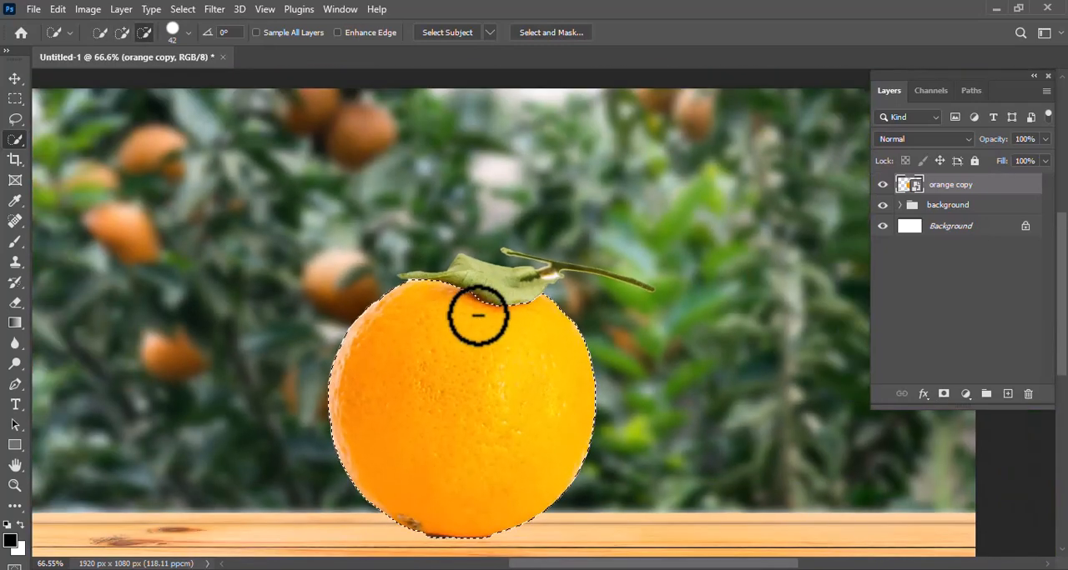
- Subtract the fruit's lower part from the selection with the Rectangular Marquee and copy the remaining upper part to a new layer
scroll(477, 318, down, 2)
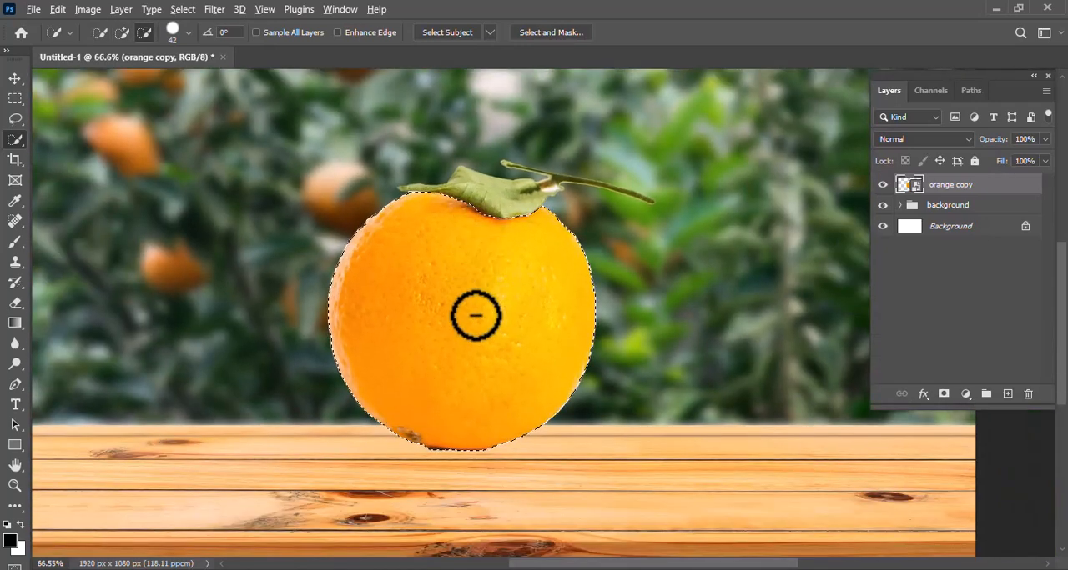
click(16, 99)
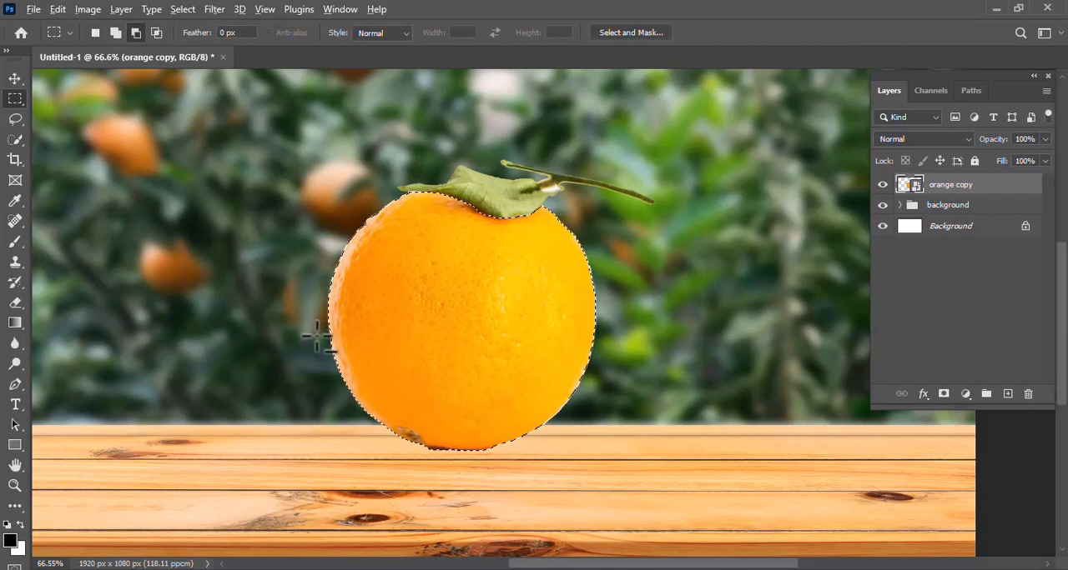
drag(317, 337, 614, 471)
scroll(489, 293, down, 1)
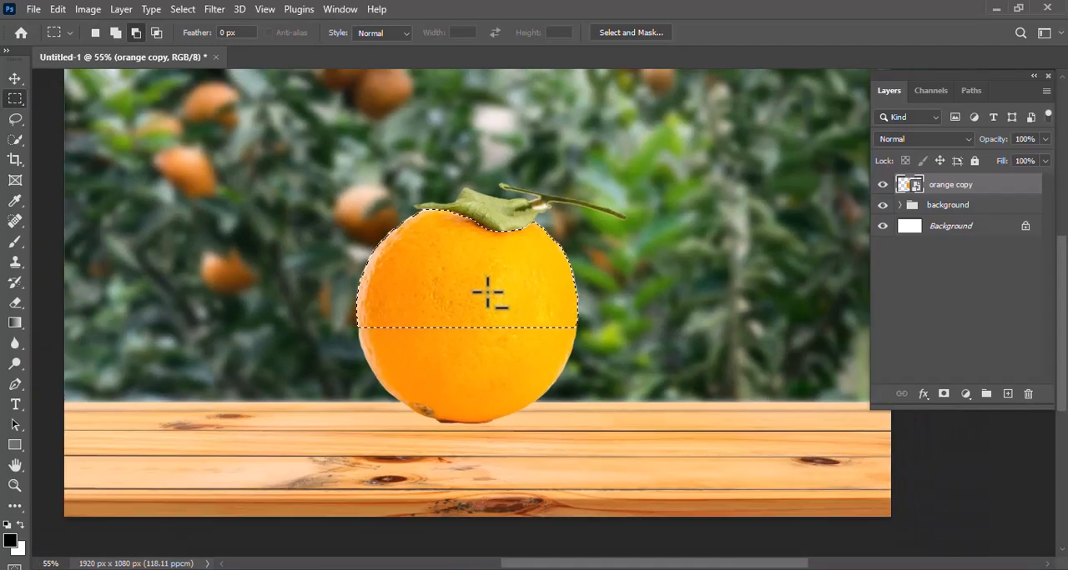
scroll(489, 293, up, 1)
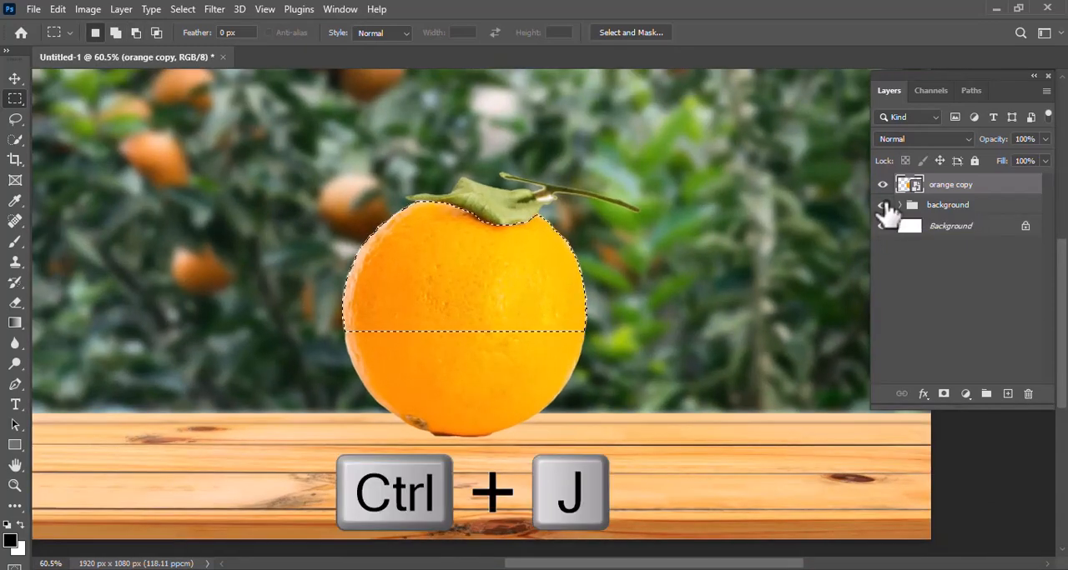
key(ctrl+j)
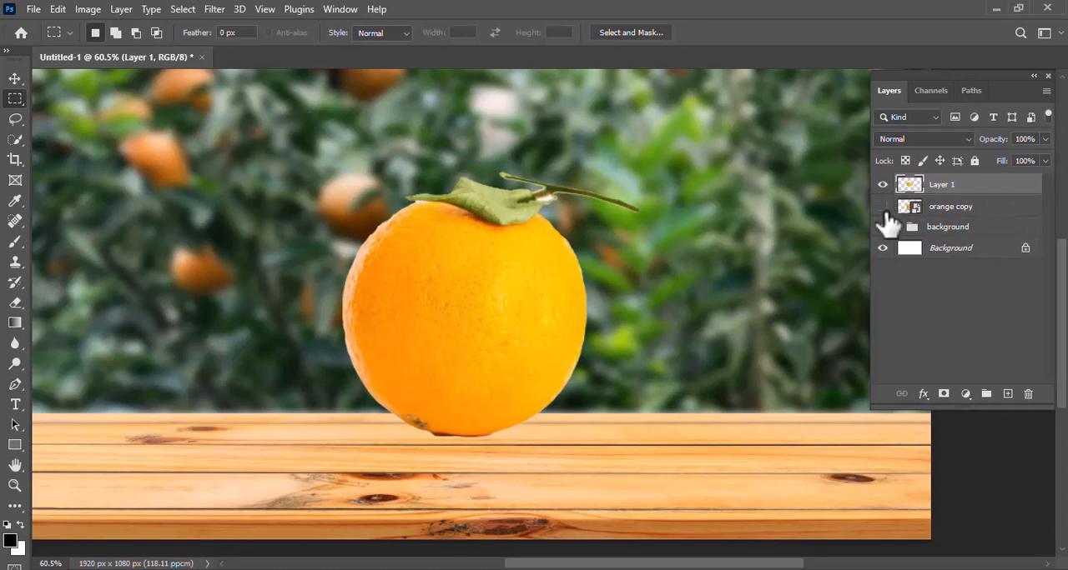
- With the orange copy layer hidden, desaturate the copied upper part and set its blend mode to Screen
click(883, 206)
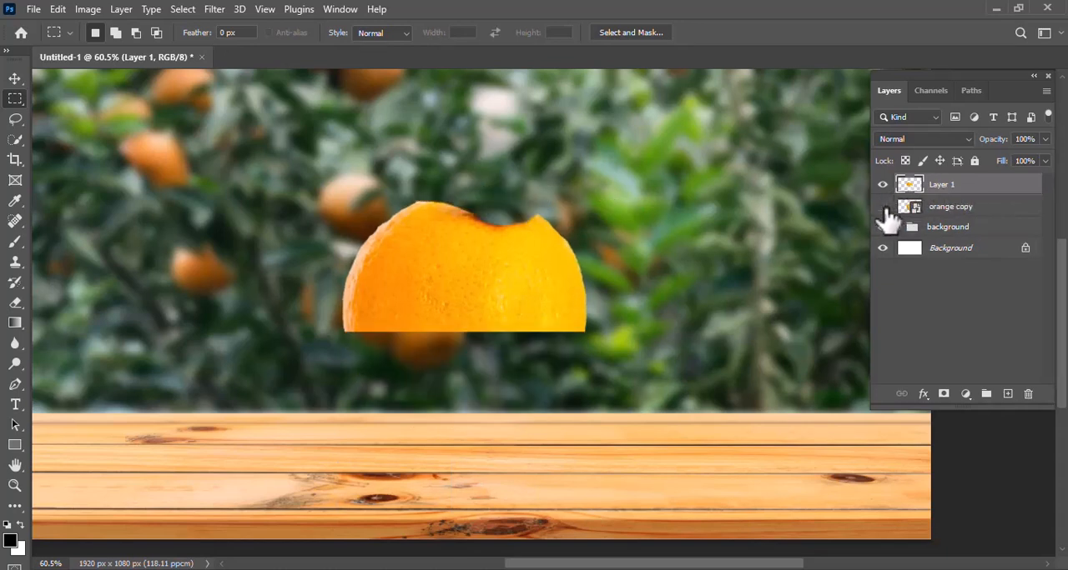
click(83, 10)
mouse_move(102, 54)
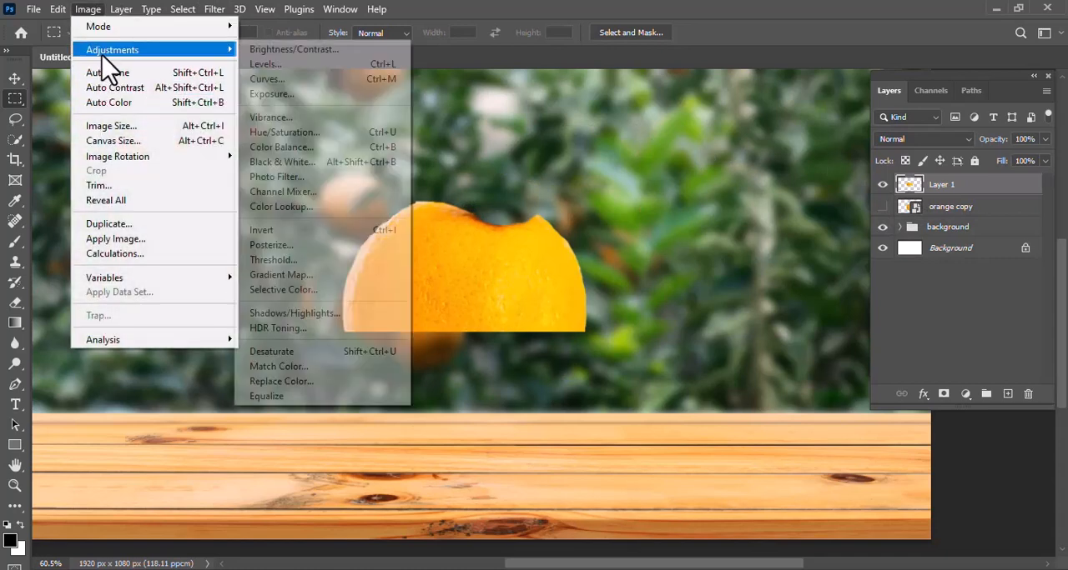
click(292, 352)
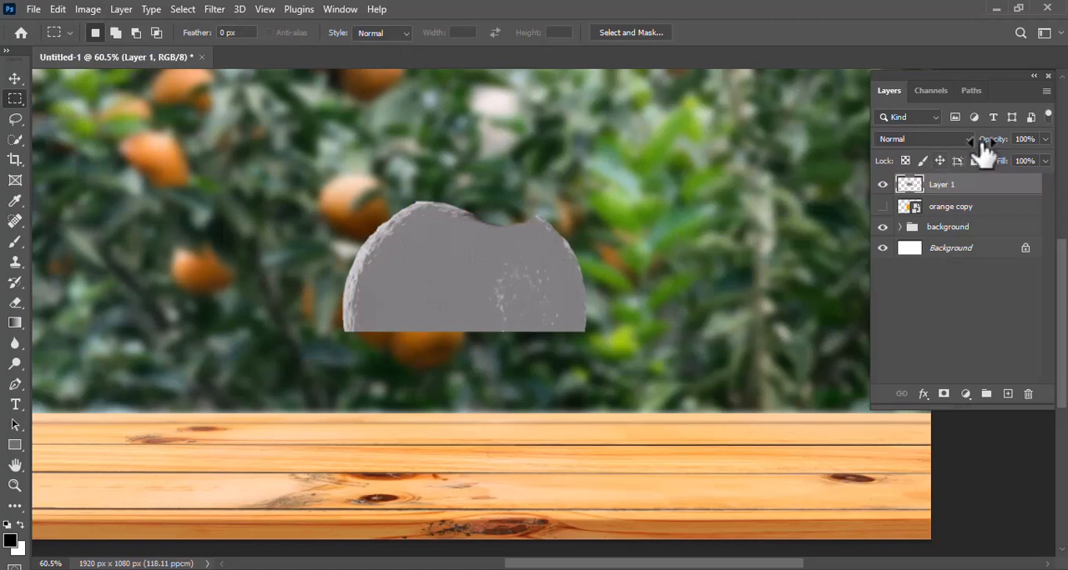
click(966, 141)
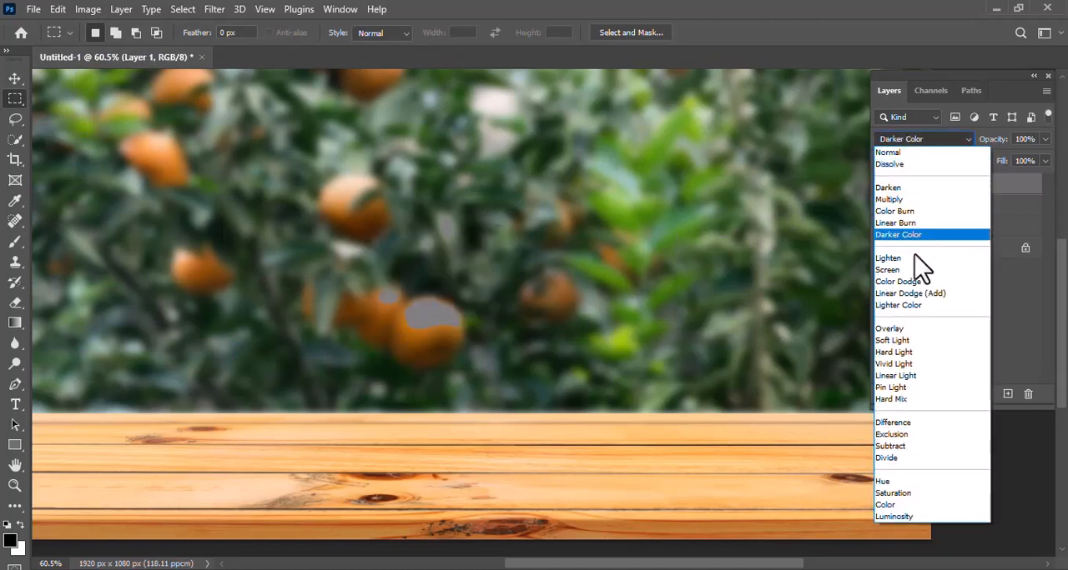
click(915, 281)
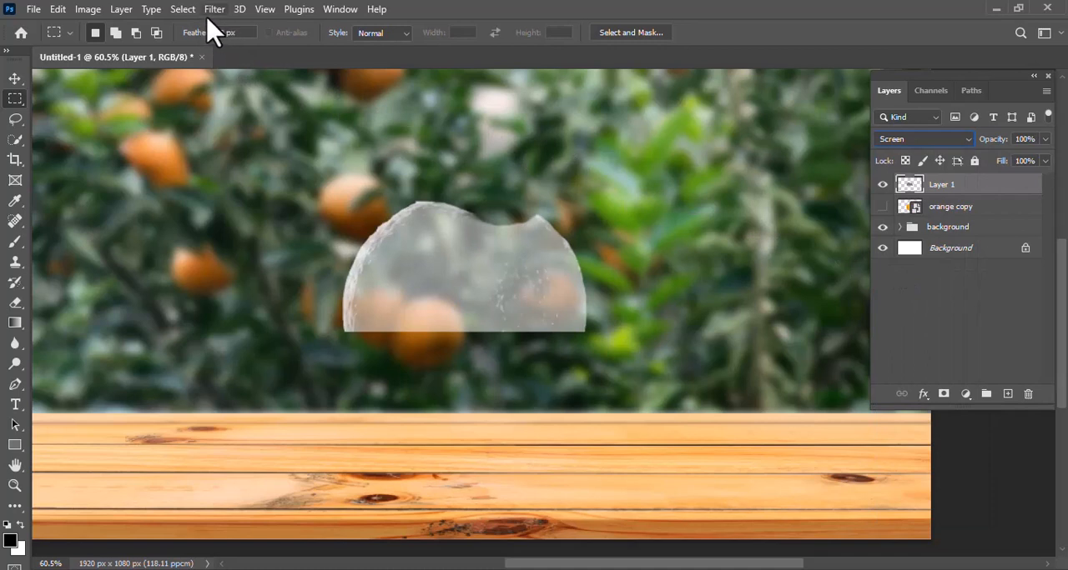
- Apply Levels to Layer 1 with input values of 72, 0.42 and 206 to give it a glassy look
click(87, 10)
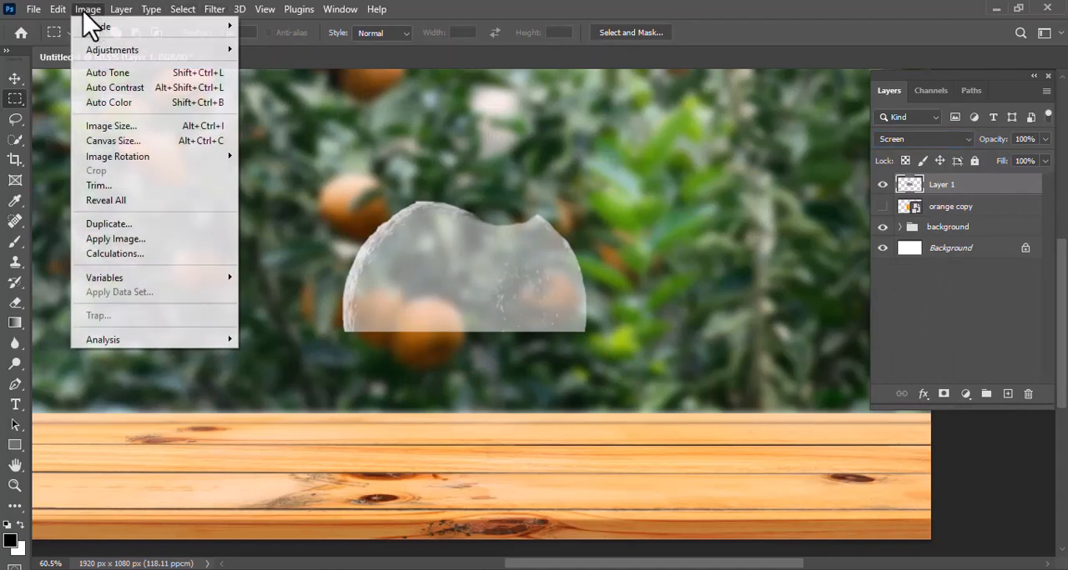
mouse_move(95, 50)
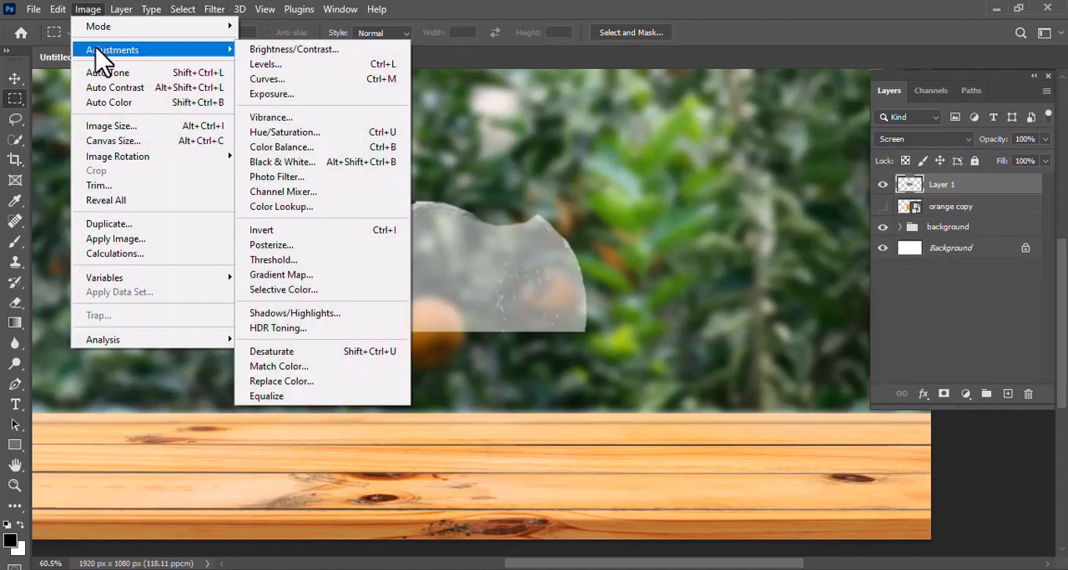
click(263, 64)
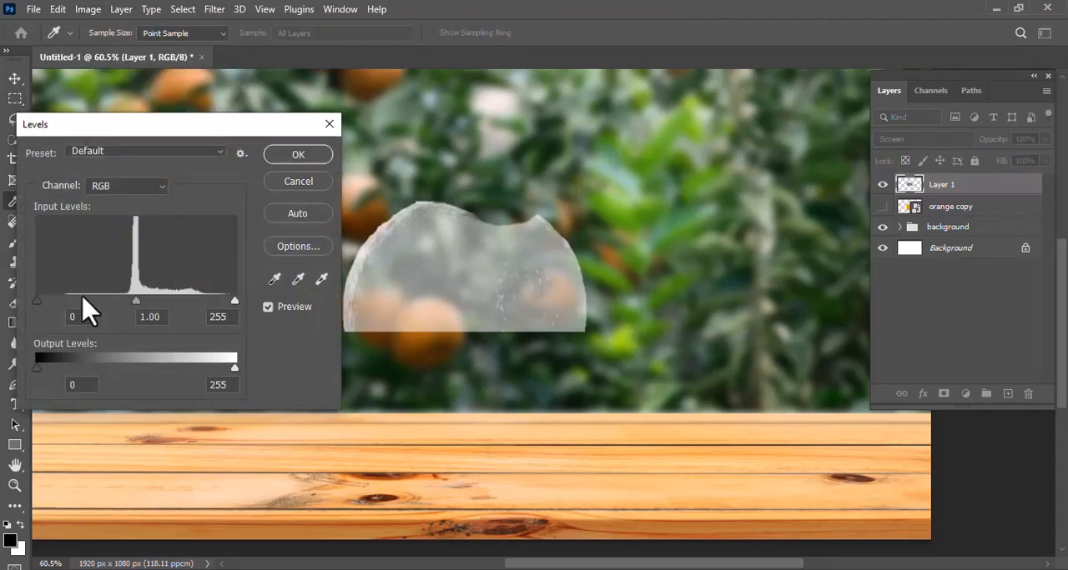
drag(39, 305, 67, 307)
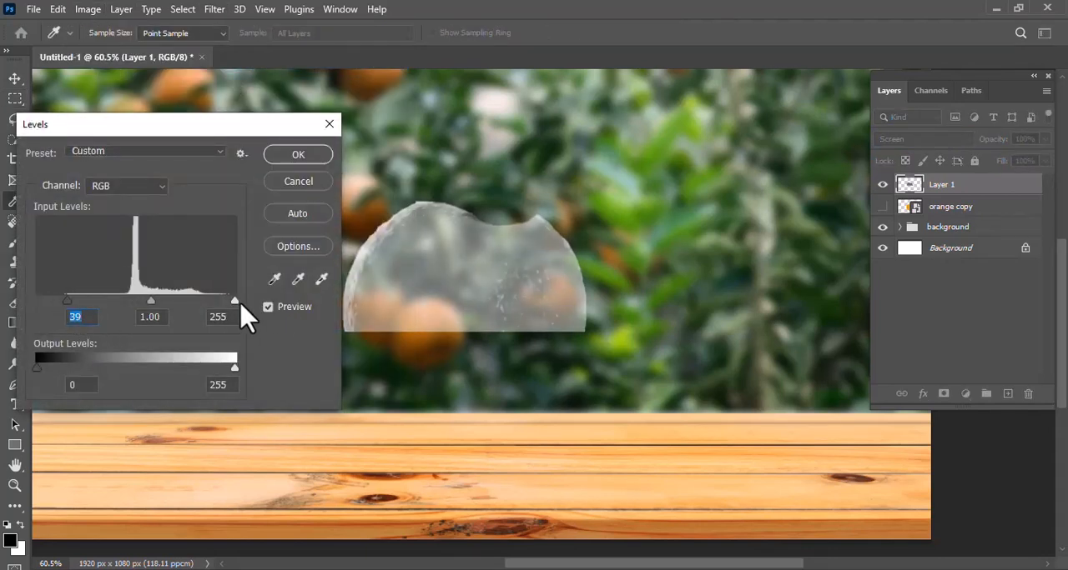
drag(151, 304, 171, 306)
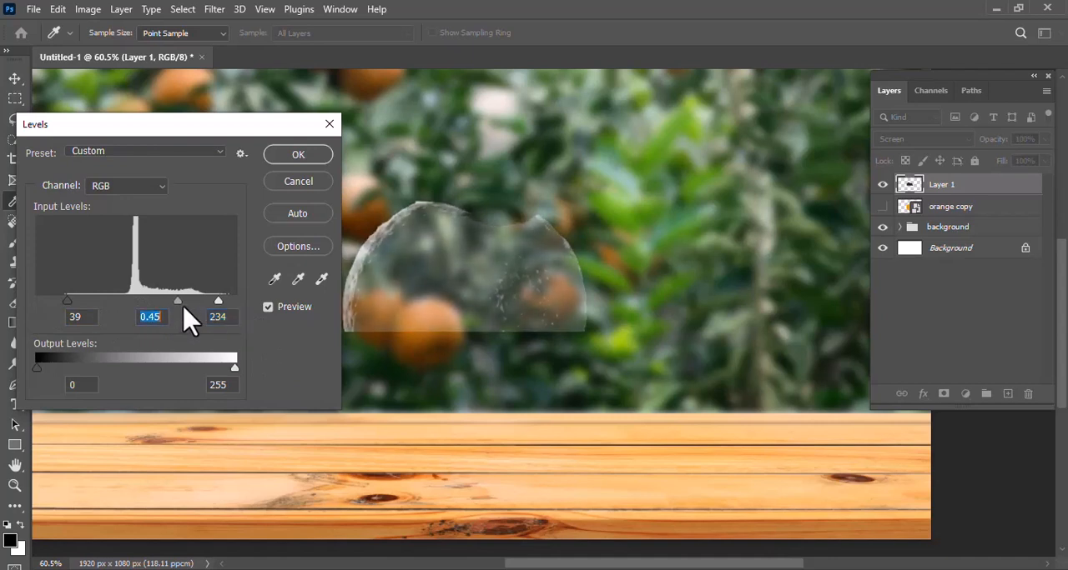
drag(215, 303, 202, 307)
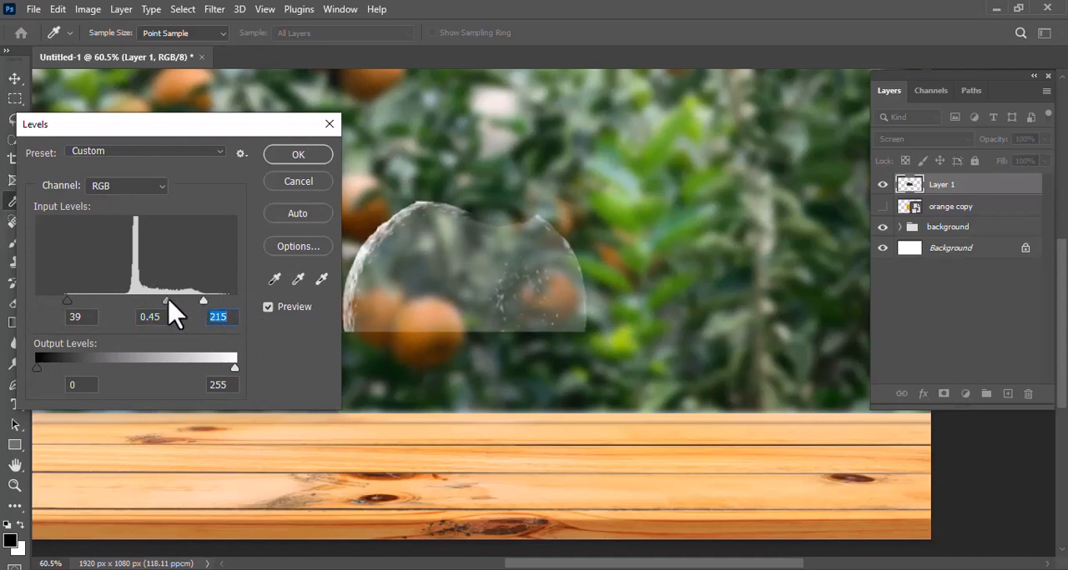
drag(69, 305, 82, 305)
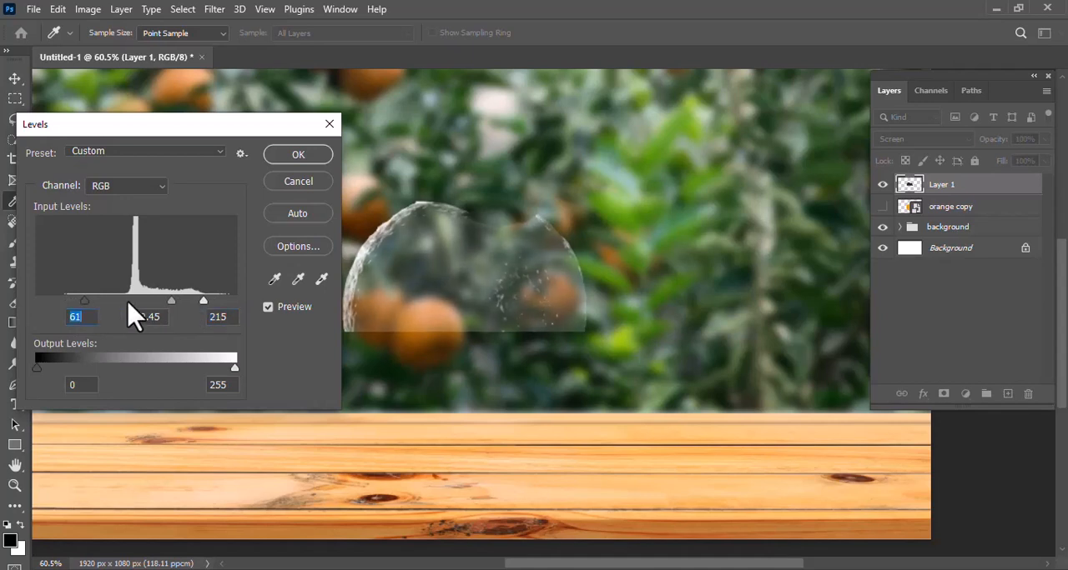
drag(175, 316, 179, 318)
mouse_move(203, 301)
mouse_down()
mouse_move(213, 301)
mouse_move(196, 303)
mouse_up()
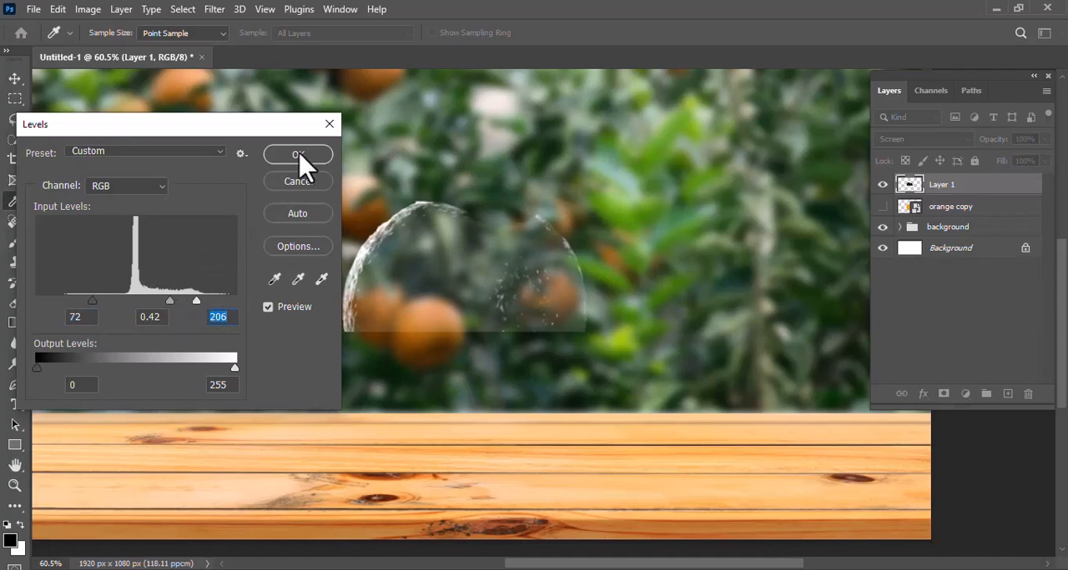
click(300, 155)
key(m)
- Show the orange copy layer and hide its upper fruit with an inverted layer mask made from Layer 1's pixels
click(884, 212)
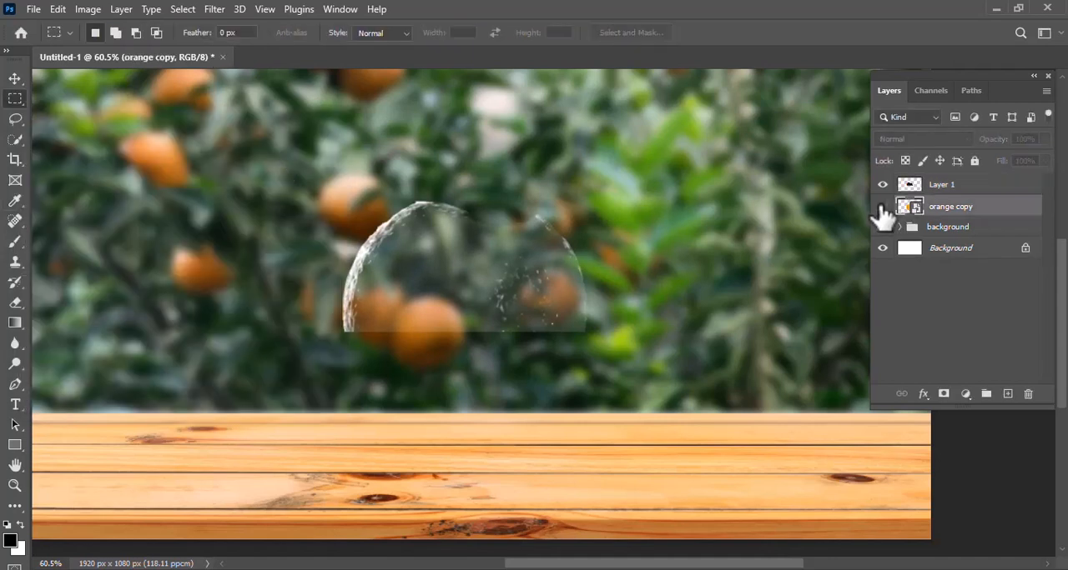
click(883, 208)
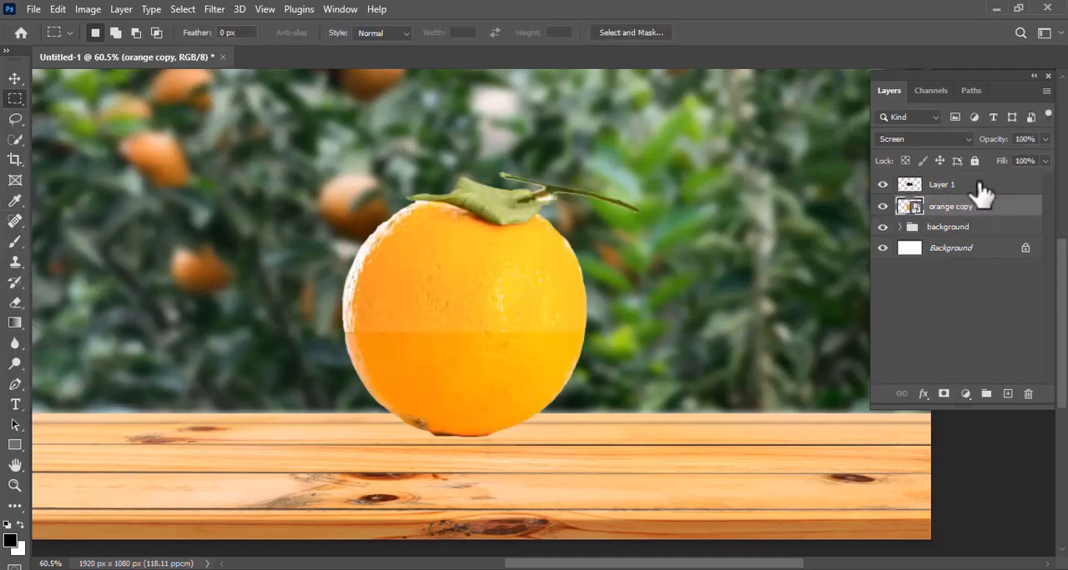
click(982, 192)
right_click(919, 193)
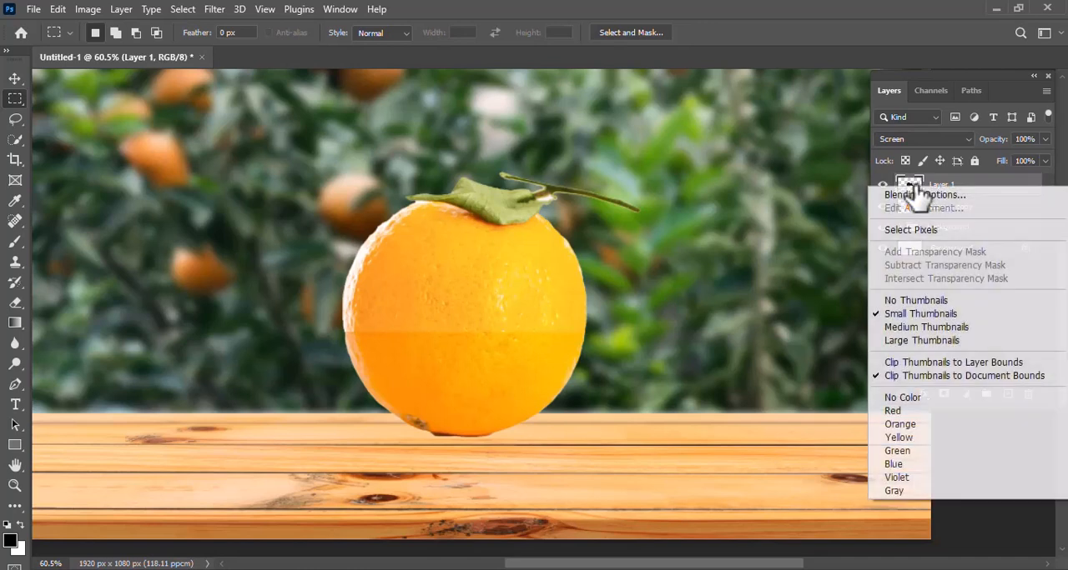
click(899, 227)
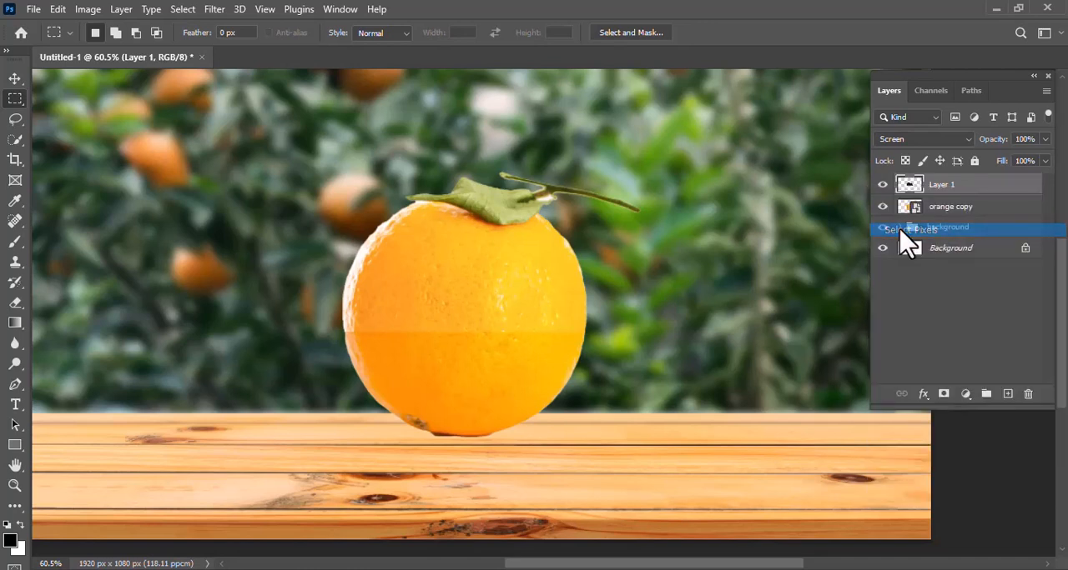
click(958, 211)
click(943, 394)
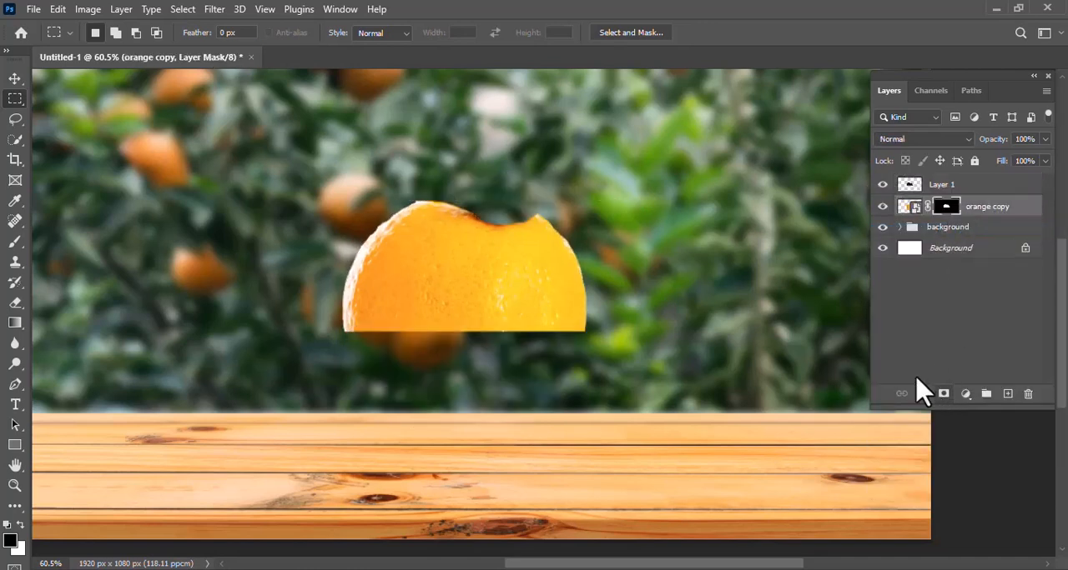
key(ctrl+i)
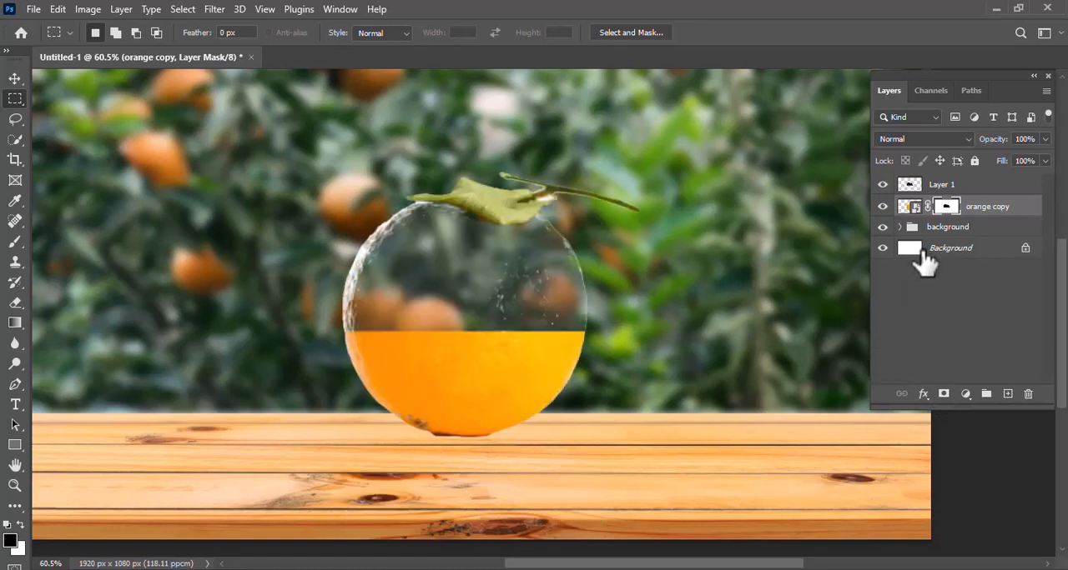
- Place the orange cutting copy image as an embedded layer above Layer 1
click(953, 190)
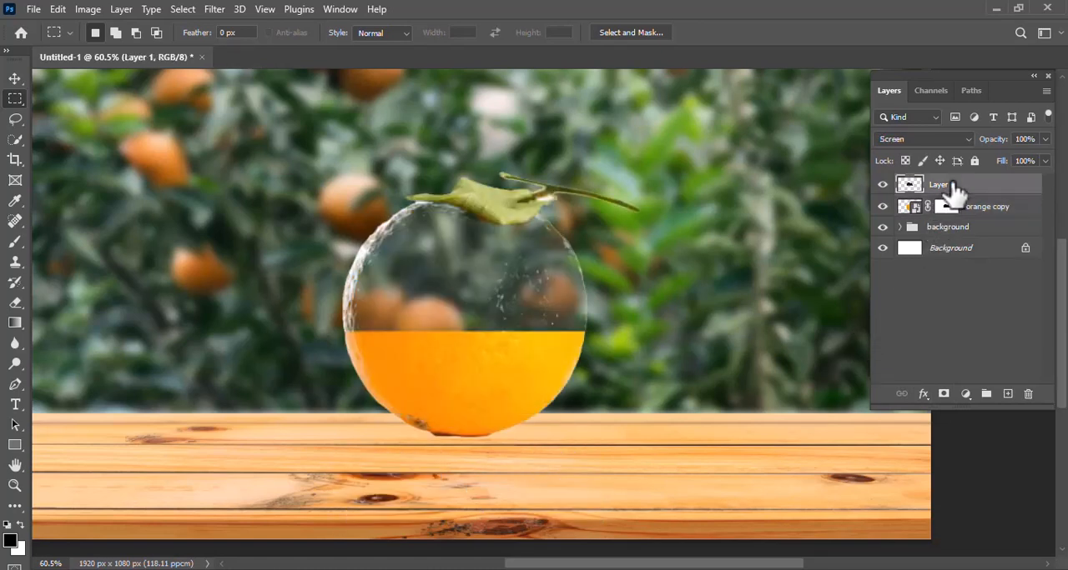
click(30, 10)
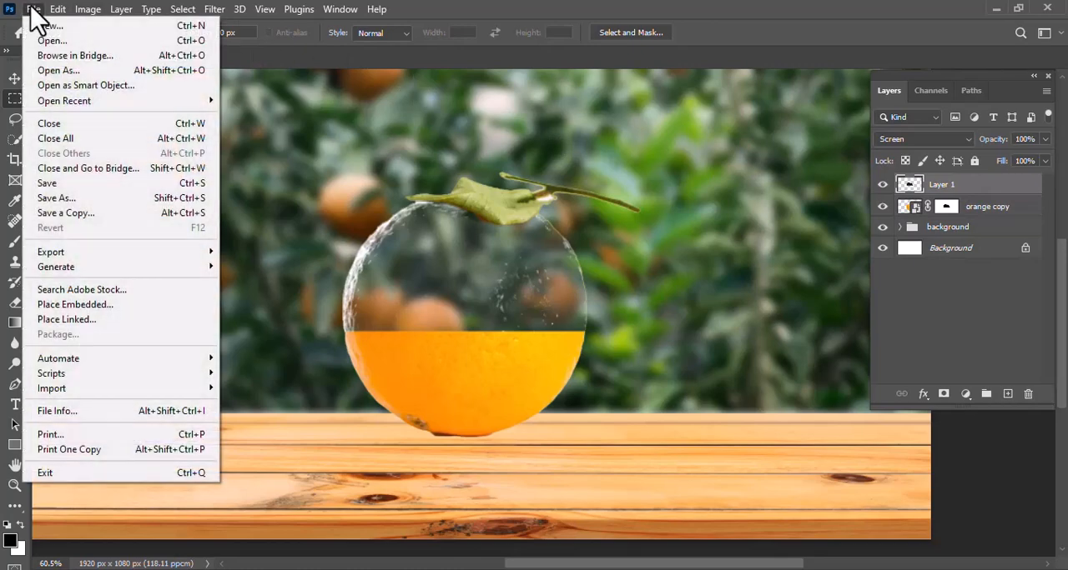
click(84, 305)
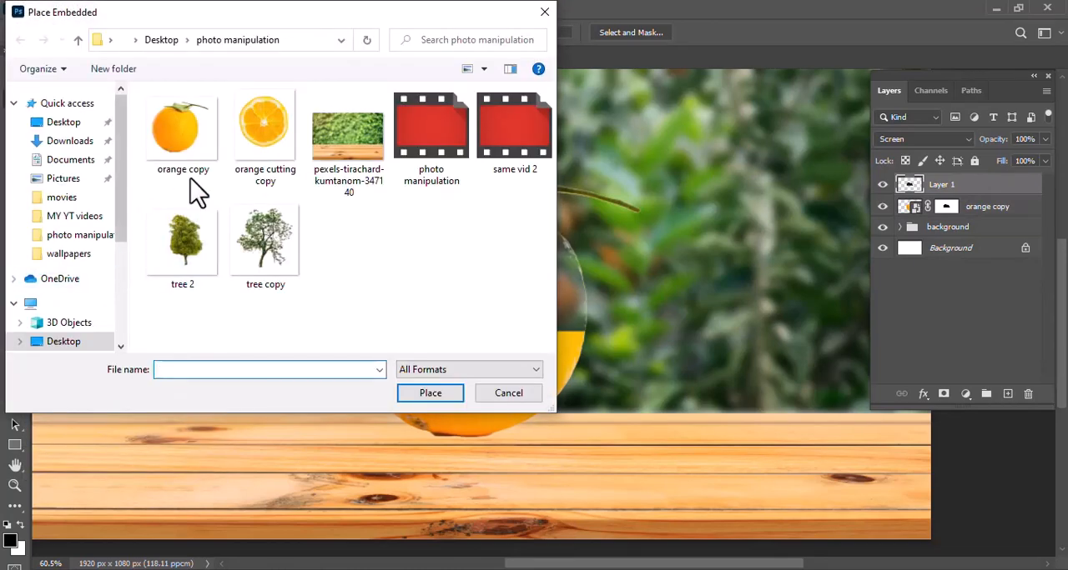
click(266, 138)
click(426, 395)
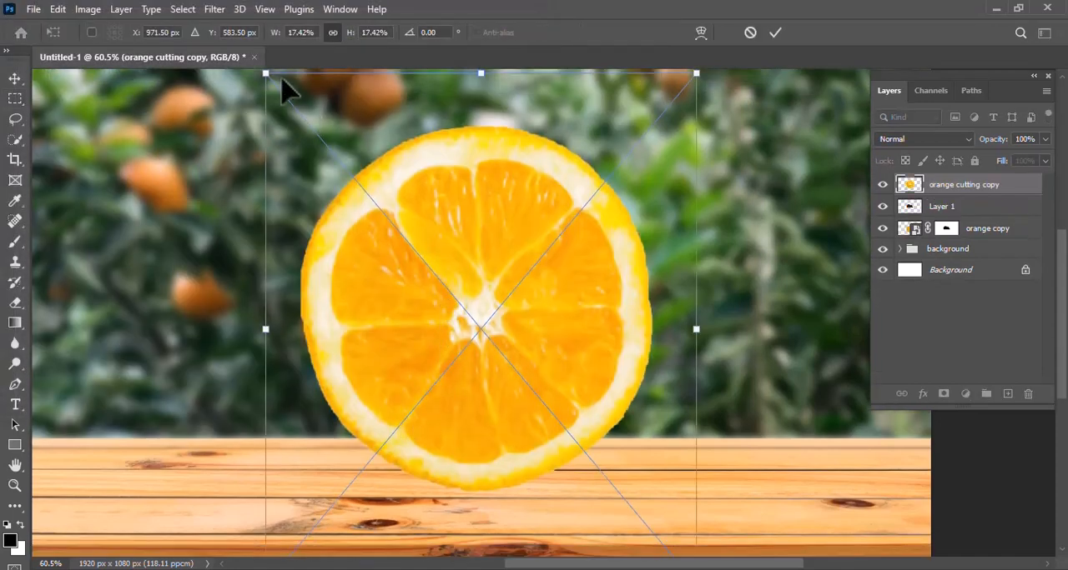
- Scale the placed orange slice to about 12.03% width and 1.77% height and position it over the cut top of the orange half
drag(284, 82, 393, 225)
drag(547, 231, 438, 290)
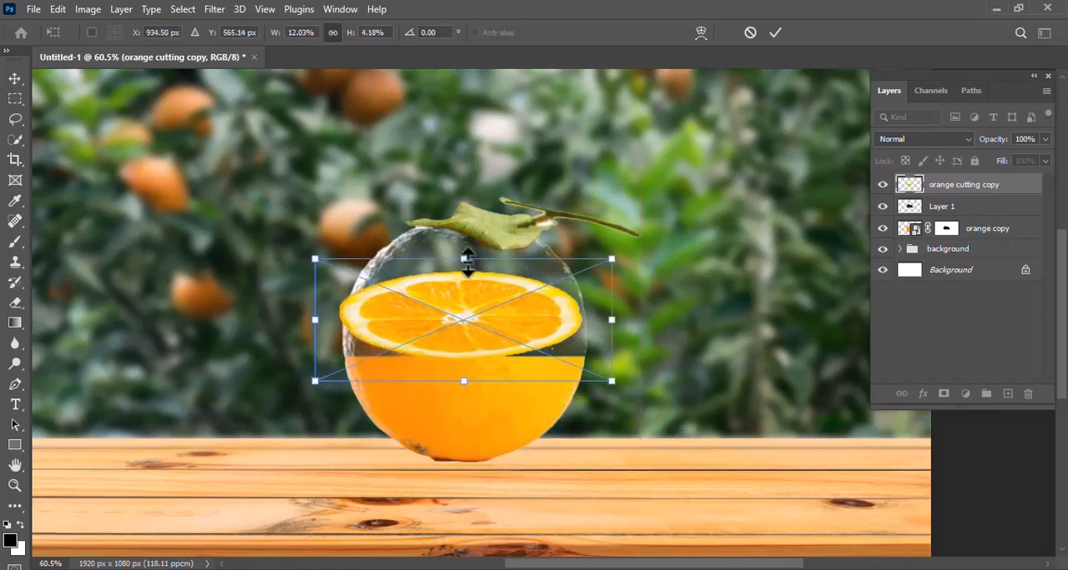
drag(463, 258, 491, 339)
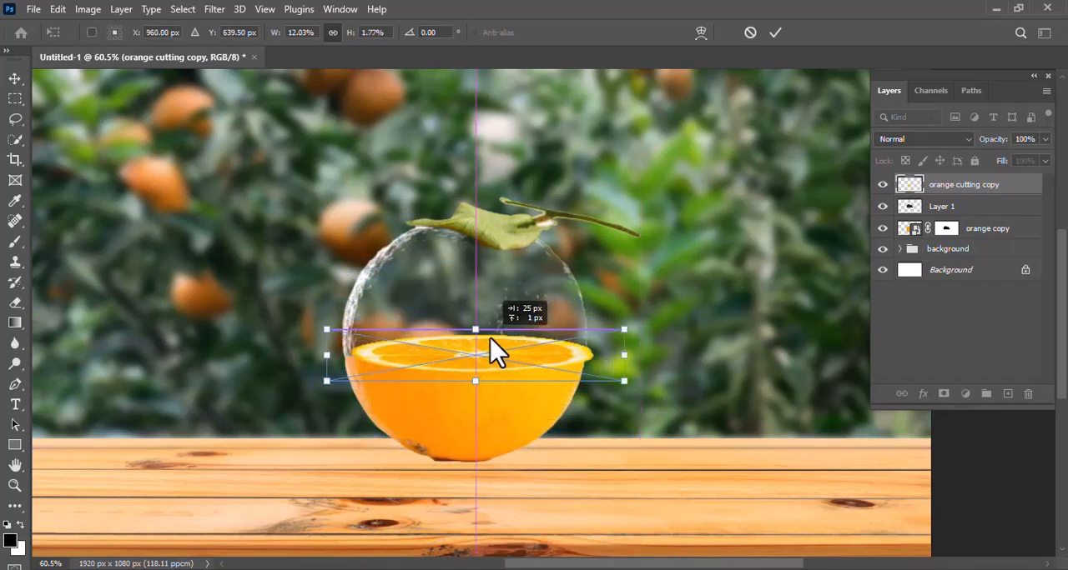
scroll(461, 364, down, 1)
scroll(461, 364, up, 1)
scroll(461, 365, up, 3)
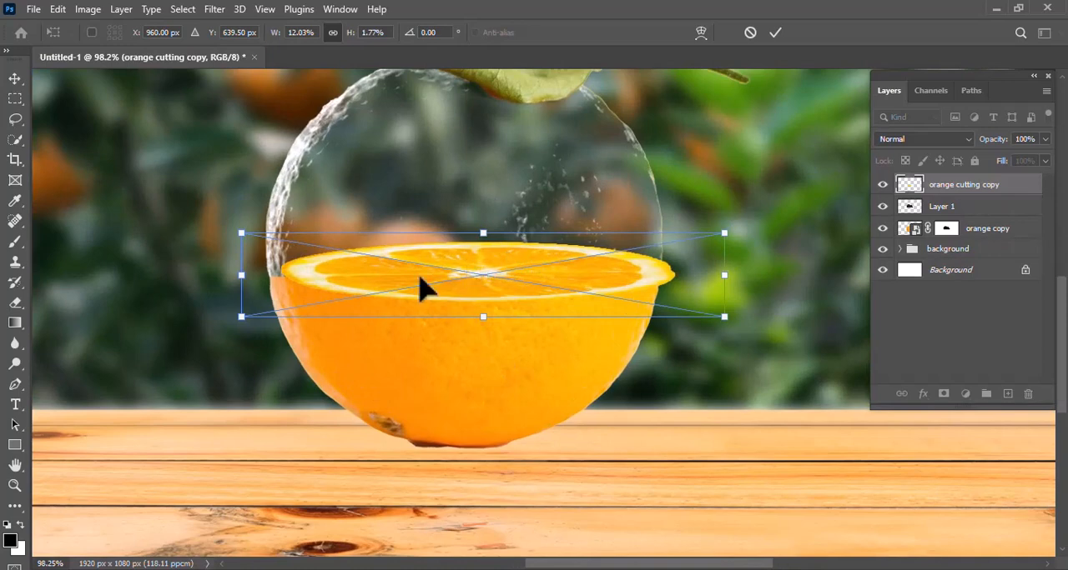
drag(415, 277, 399, 274)
key(Return)
- Resize the orange slice to about 11.93% width and 1.76% height and lower it onto the rim of the orange half
scroll(535, 277, up, 2)
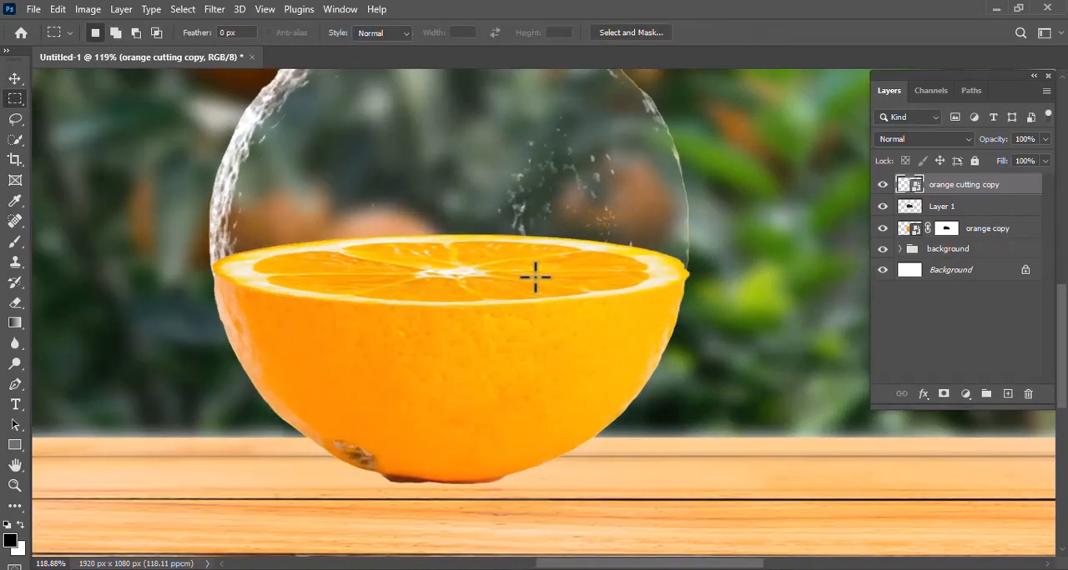
scroll(534, 277, up, 2)
key(ctrl+t)
drag(43, 276, 43, 294)
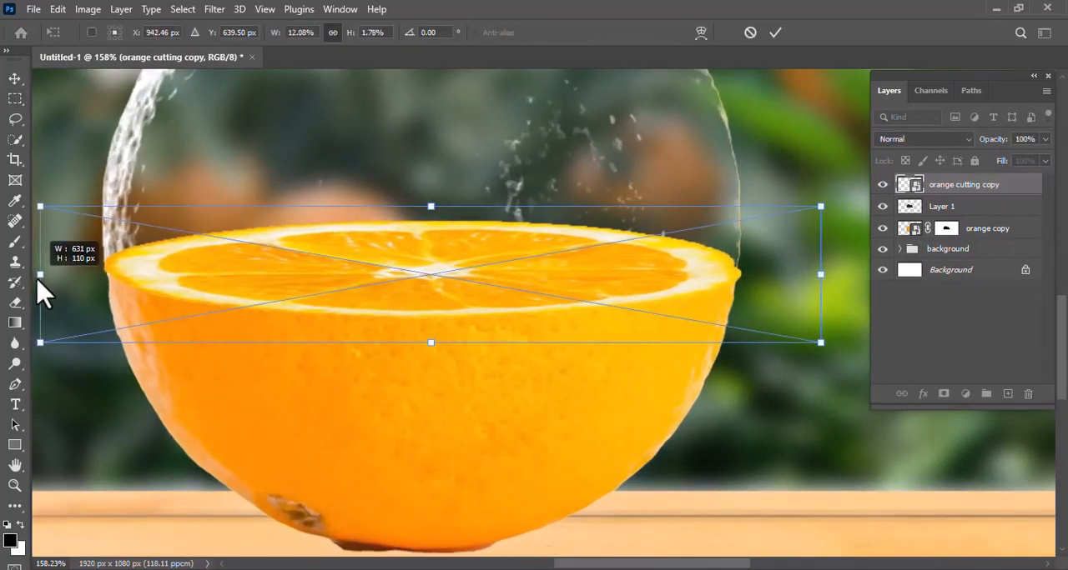
key(Down)
key(Down)
key(Down)
key(Down)
key(Down)
key(Down)
key(Down)
key(Down)
key(Down)
key(Down)
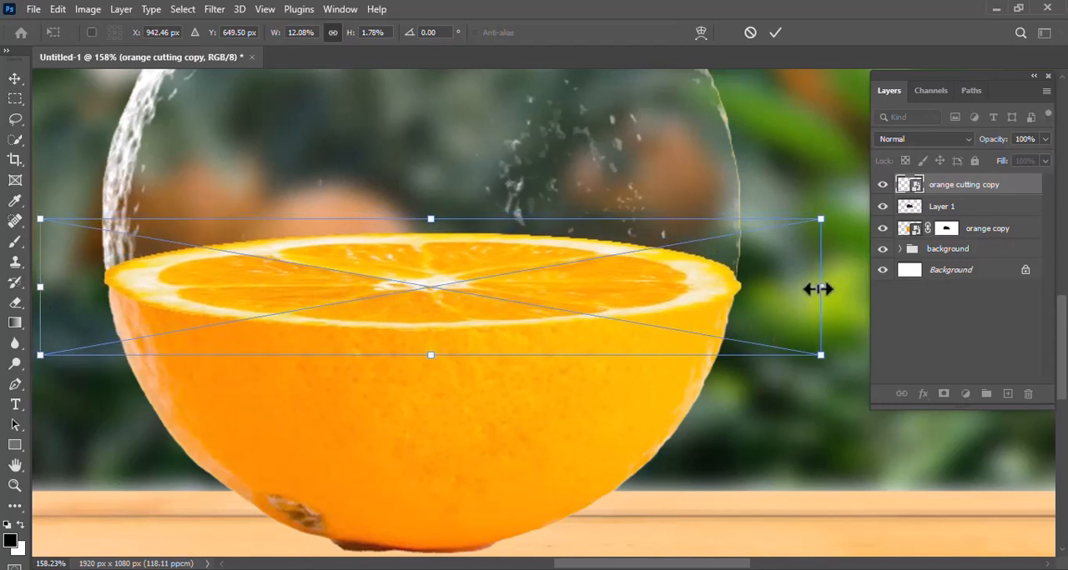
drag(819, 289, 813, 289)
drag(43, 288, 48, 288)
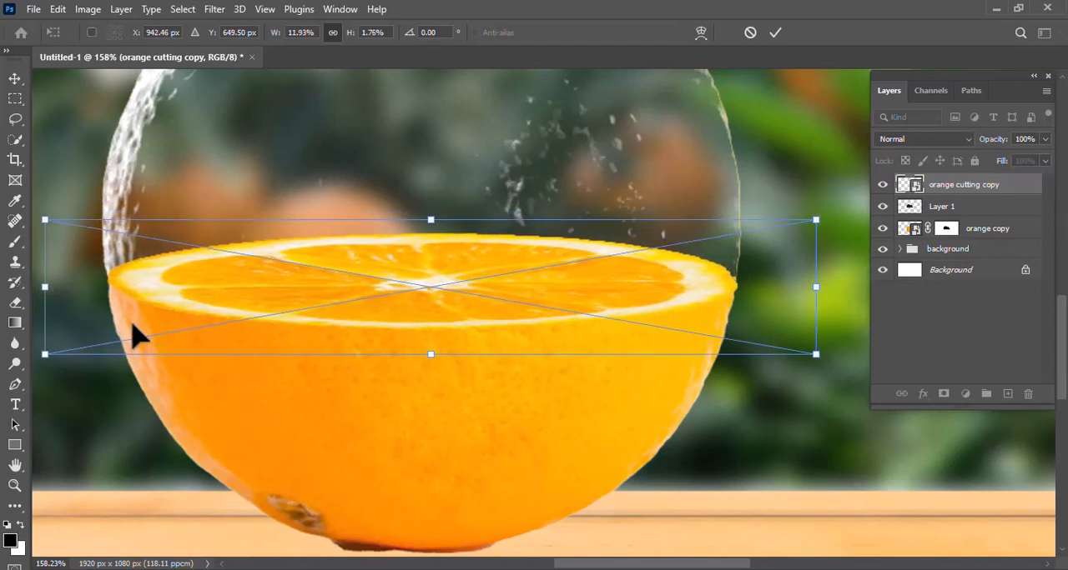
key(Return)
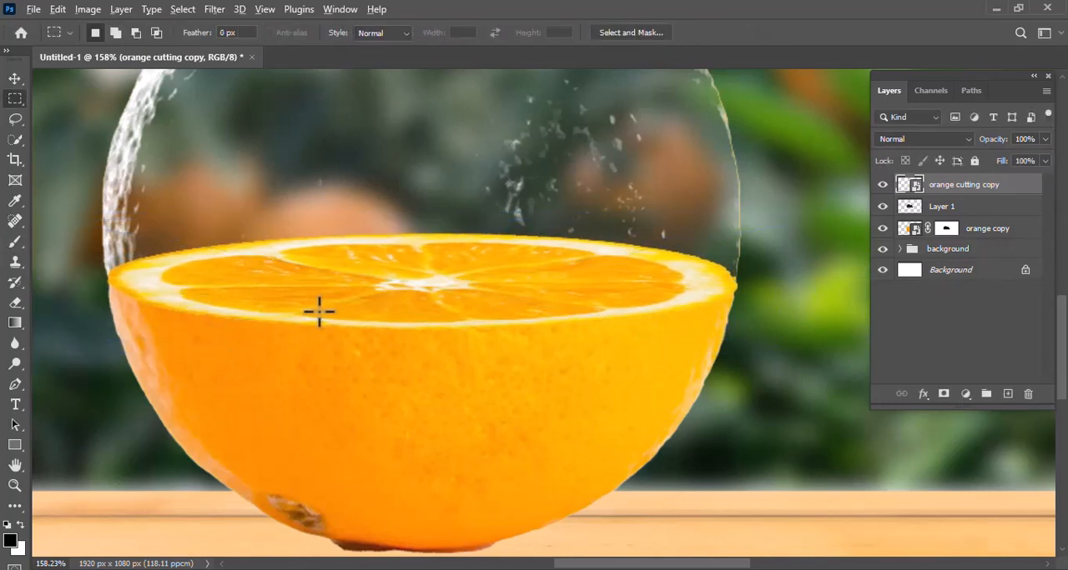
- Warp Layer 1 so the lower edge of the glass sphere curves along the front rim of the orange slice
scroll(319, 312, down, 4)
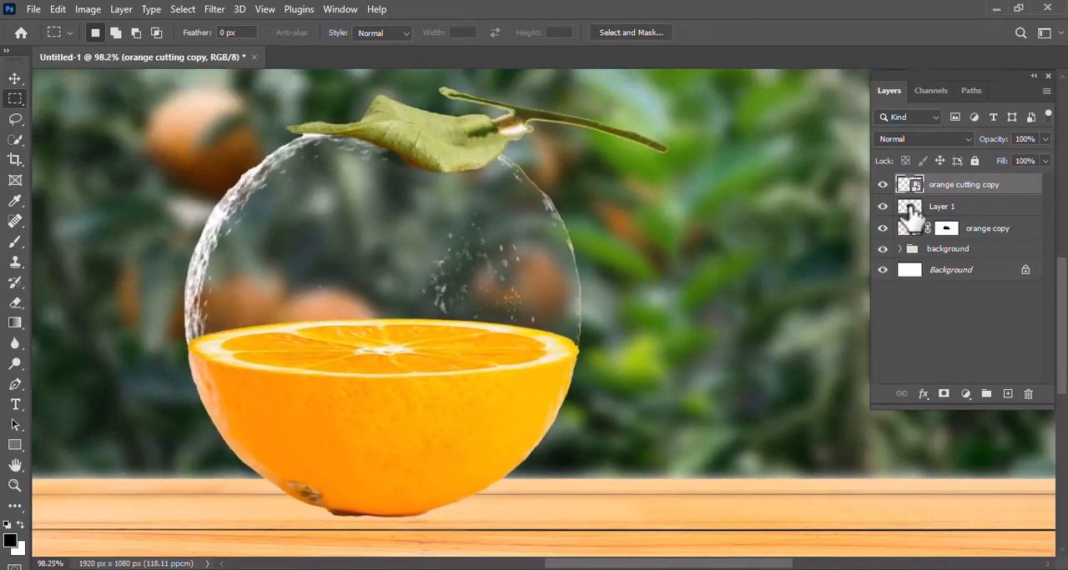
click(911, 215)
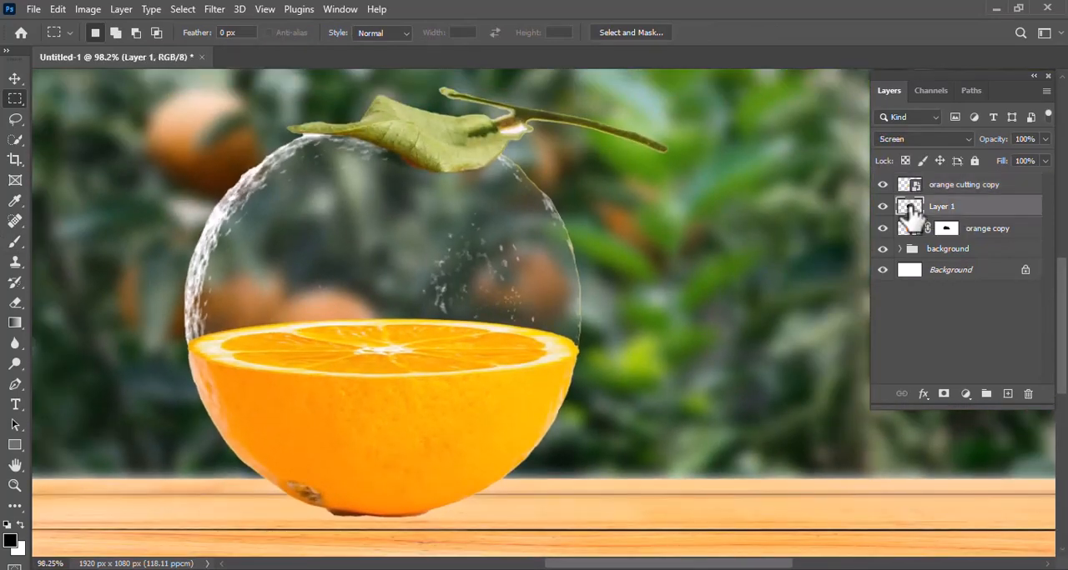
key(ctrl+t)
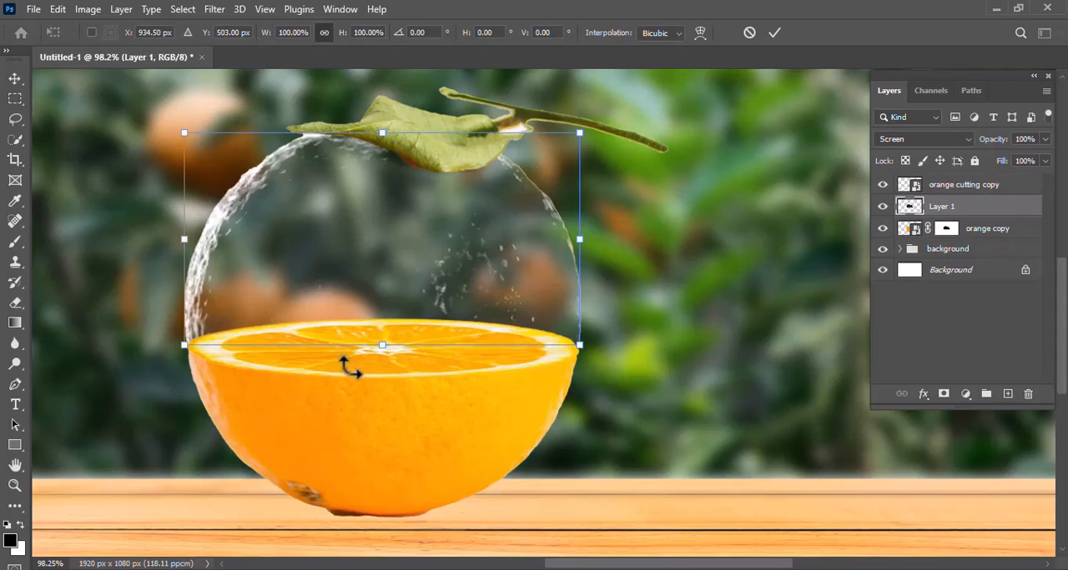
right_click(354, 349)
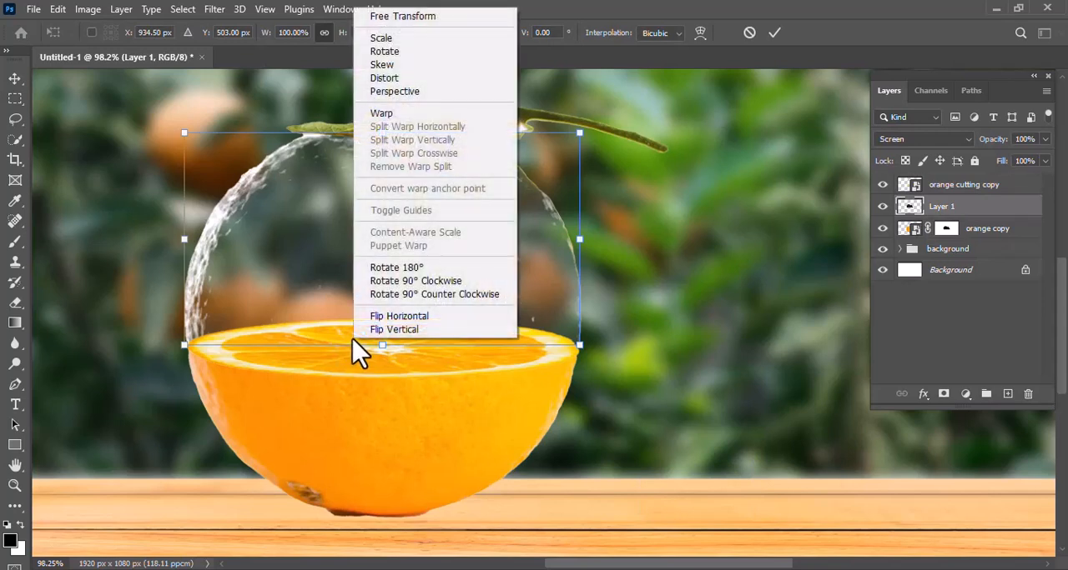
click(416, 113)
drag(316, 346, 311, 417)
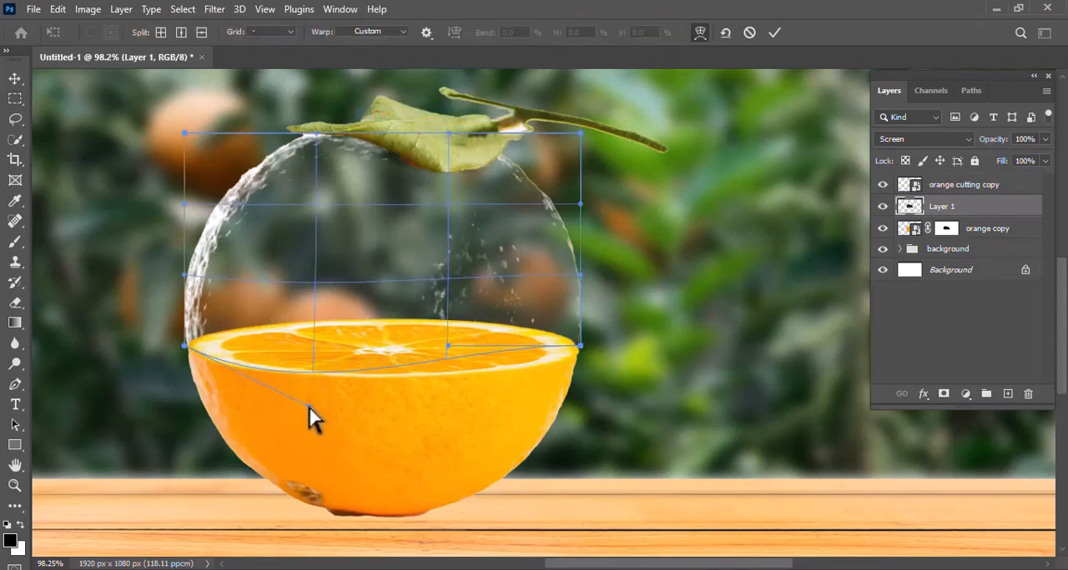
drag(448, 348, 560, 374)
drag(306, 417, 260, 407)
drag(564, 380, 565, 380)
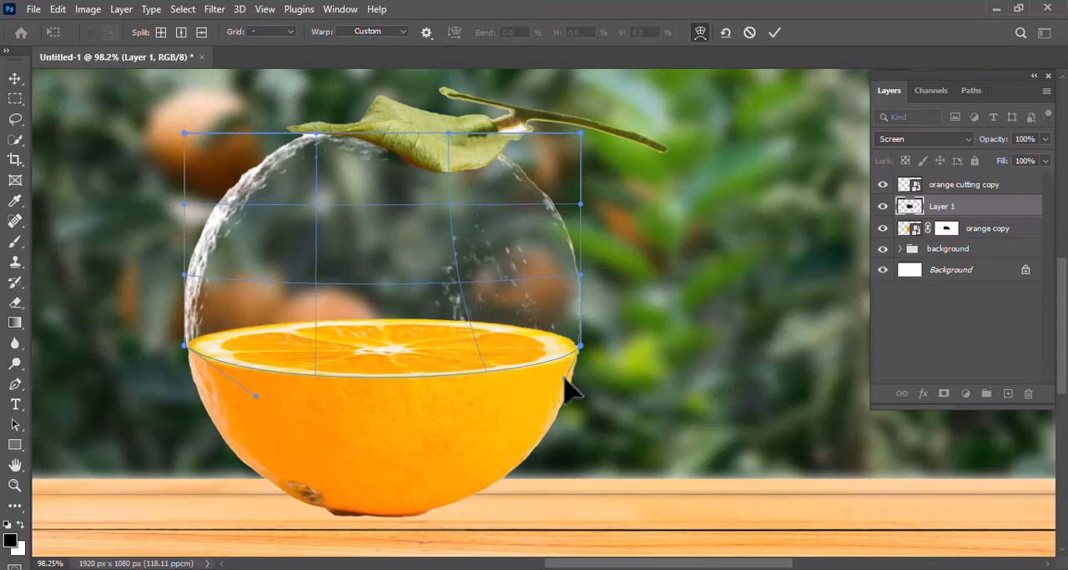
key(Return)
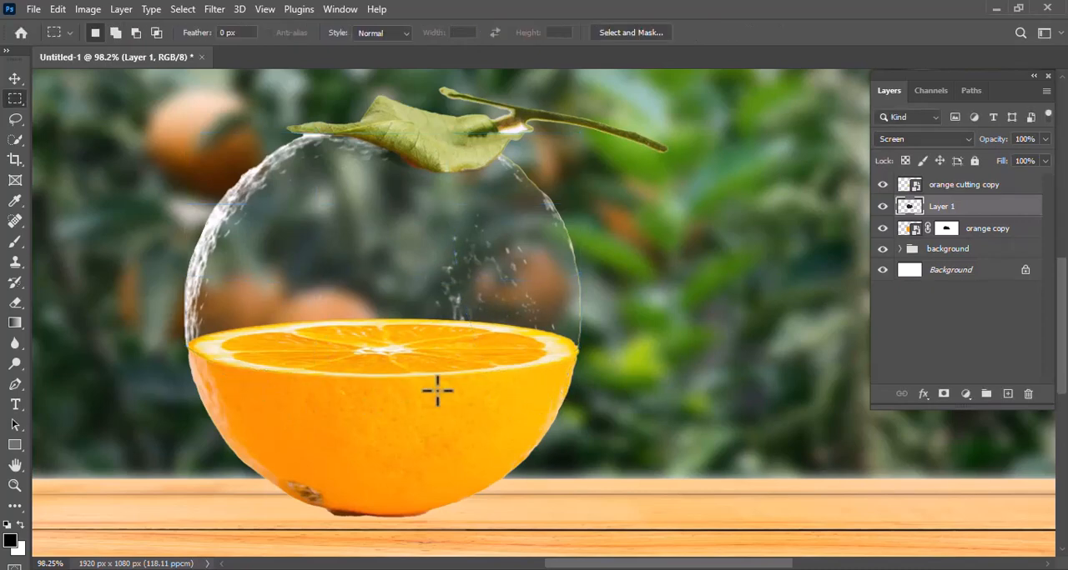
- Place the tree 2 image as an embedded layer above the orange cutting copy layer
click(983, 187)
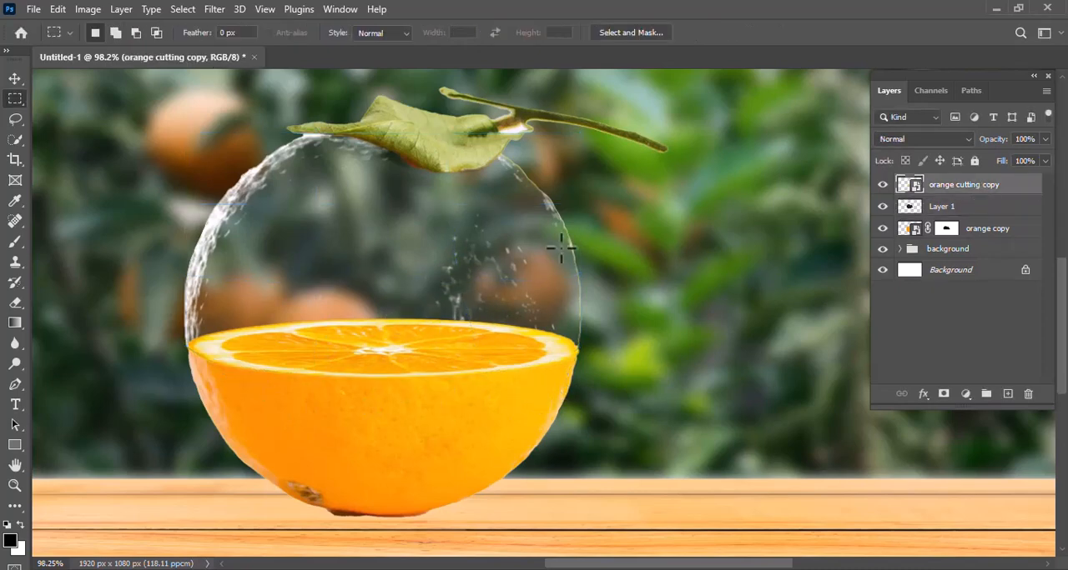
scroll(259, 177, down, 3)
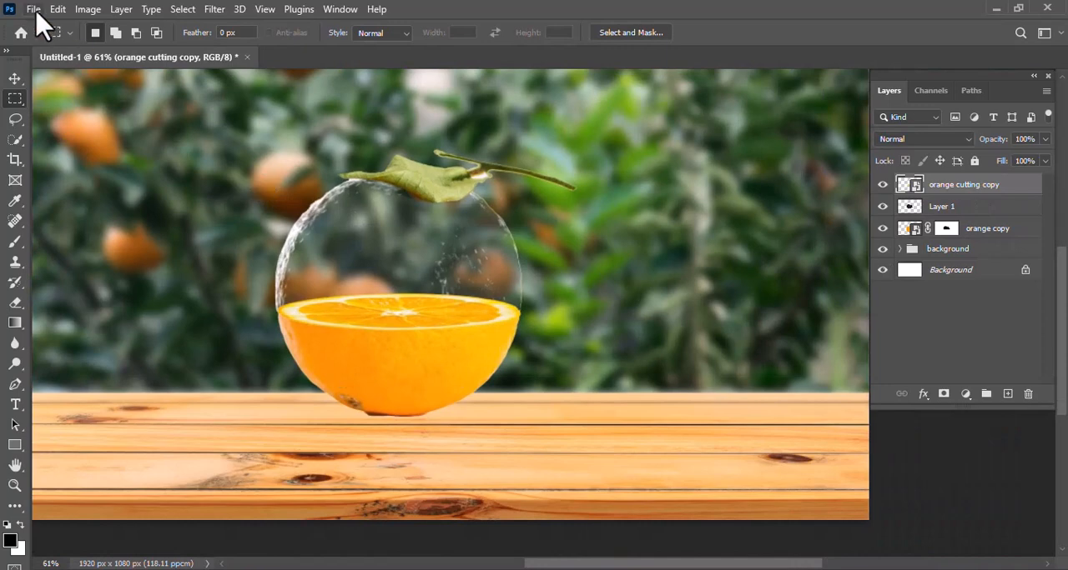
click(33, 9)
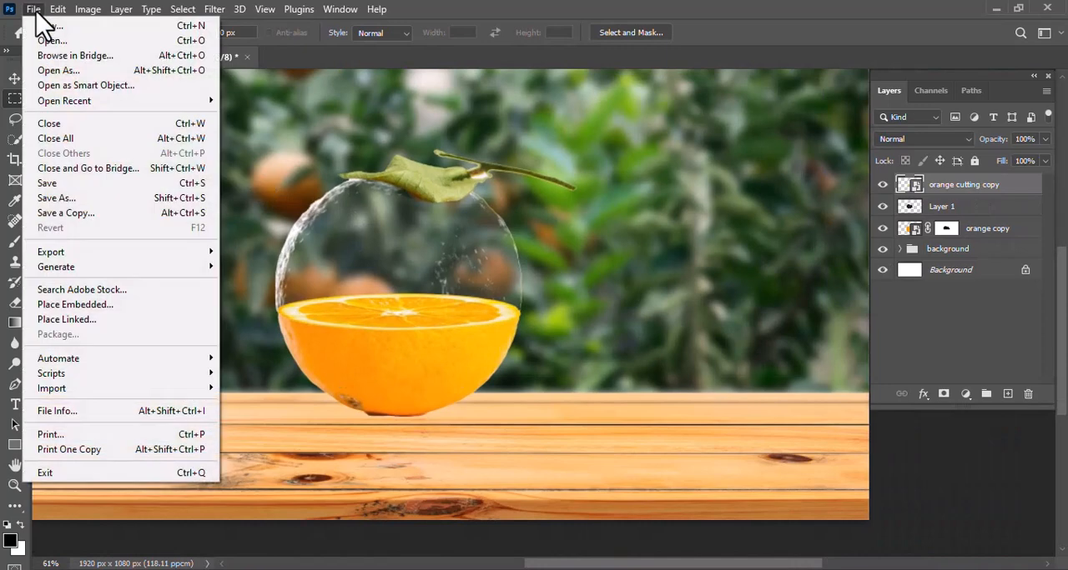
click(112, 307)
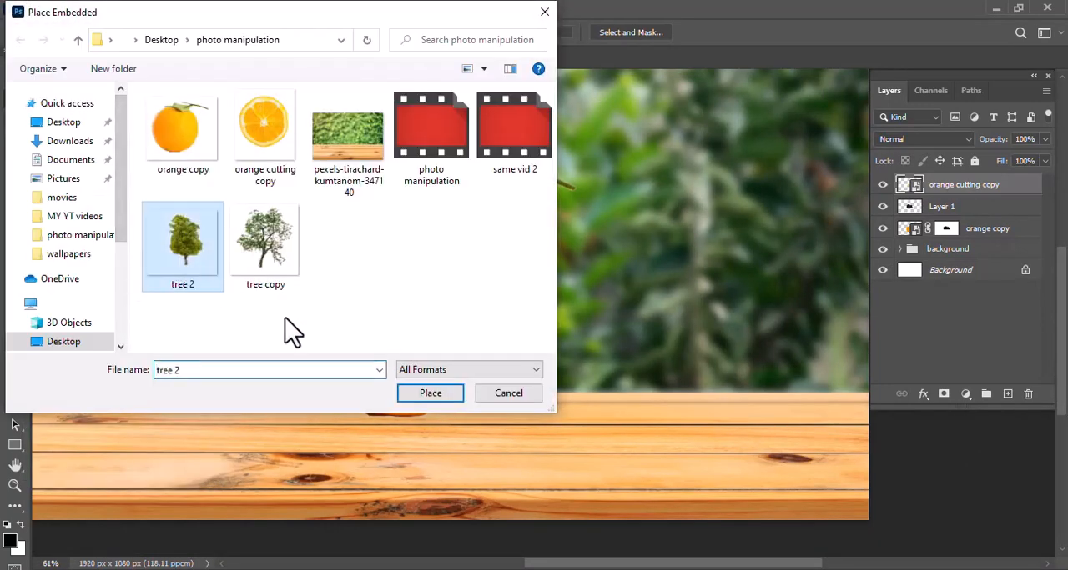
click(430, 394)
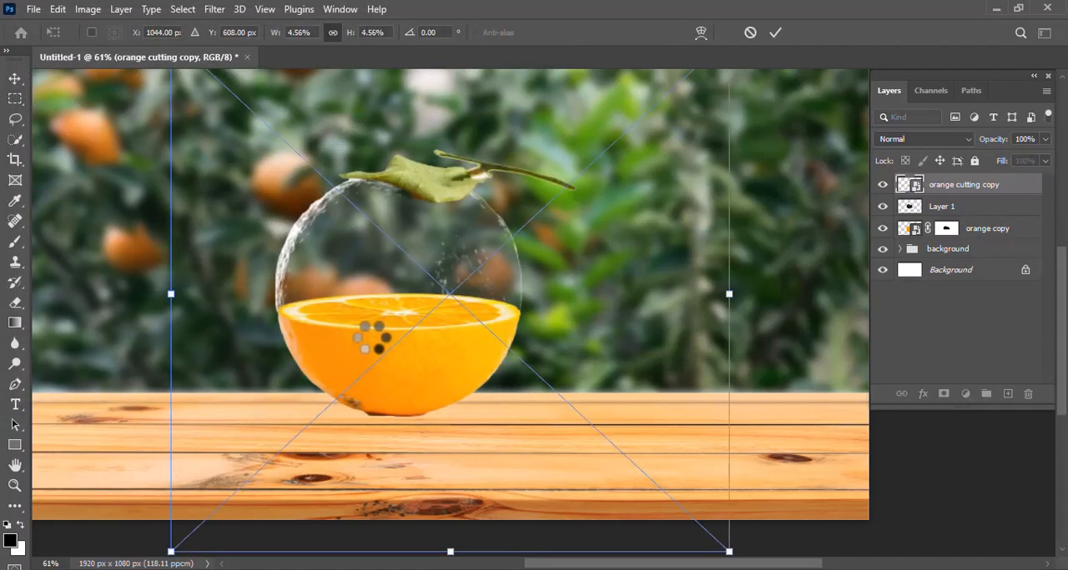
- Scale the placed tree to about 1.42% and move it inside the glass sphere above the orange slice
scroll(419, 242, up, 1)
drag(171, 74, 399, 283)
drag(557, 370, 391, 227)
drag(561, 135, 405, 281)
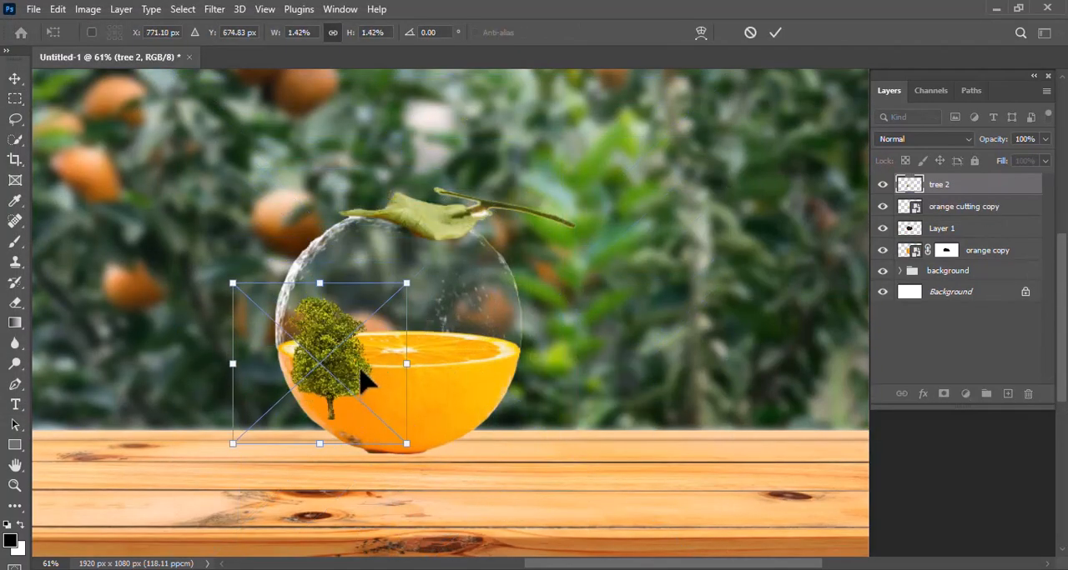
drag(364, 382, 430, 321)
scroll(424, 334, up, 5)
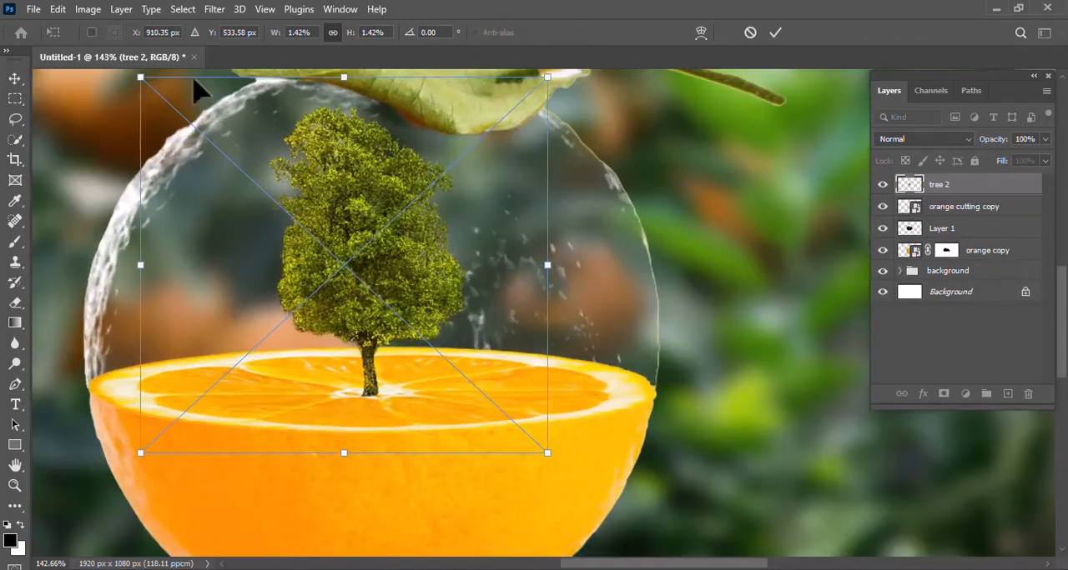
- Reduce the tree to about 1.32% and fine-tune its position so the trunk stands on the slice's centre
drag(140, 82, 163, 114)
drag(406, 293, 401, 289)
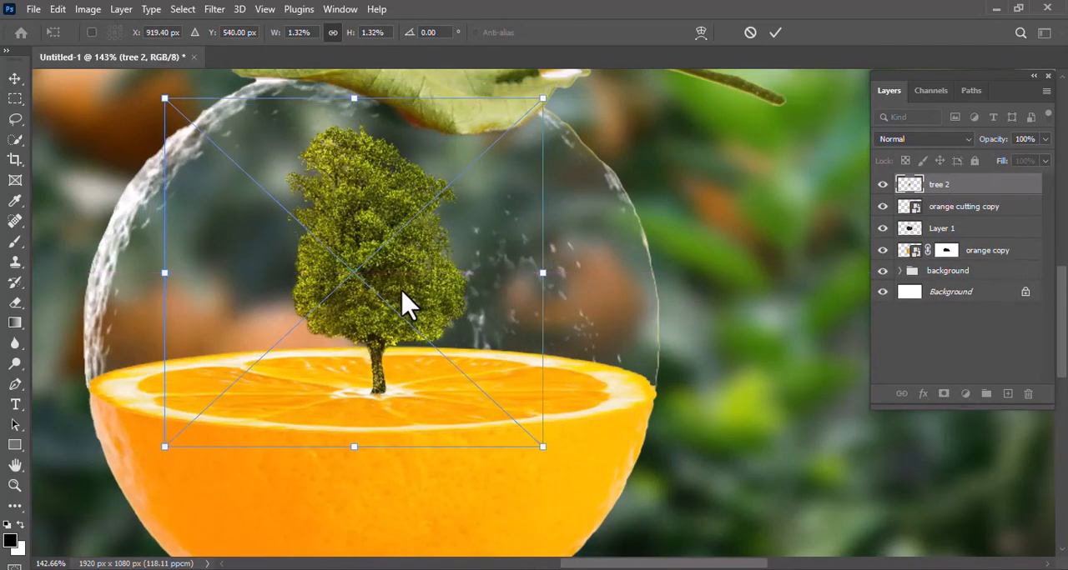
key(Down)
key(Down)
key(Left)
key(Left)
key(Left)
key(Left)
key(Up)
key(Up)
key(Up)
key(Up)
key(Up)
key(Up)
key(Up)
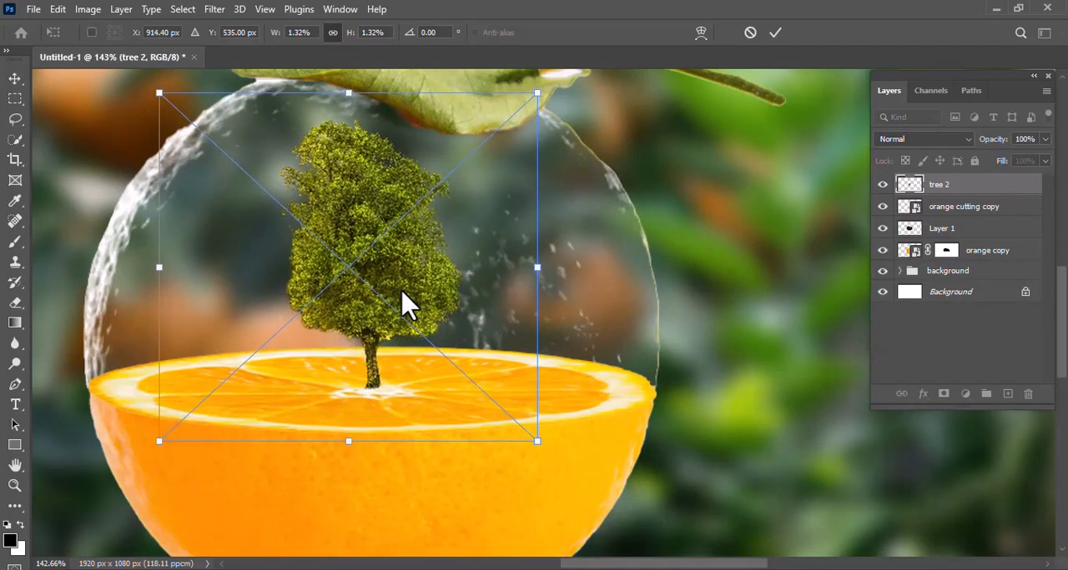
key(Return)
key(m)
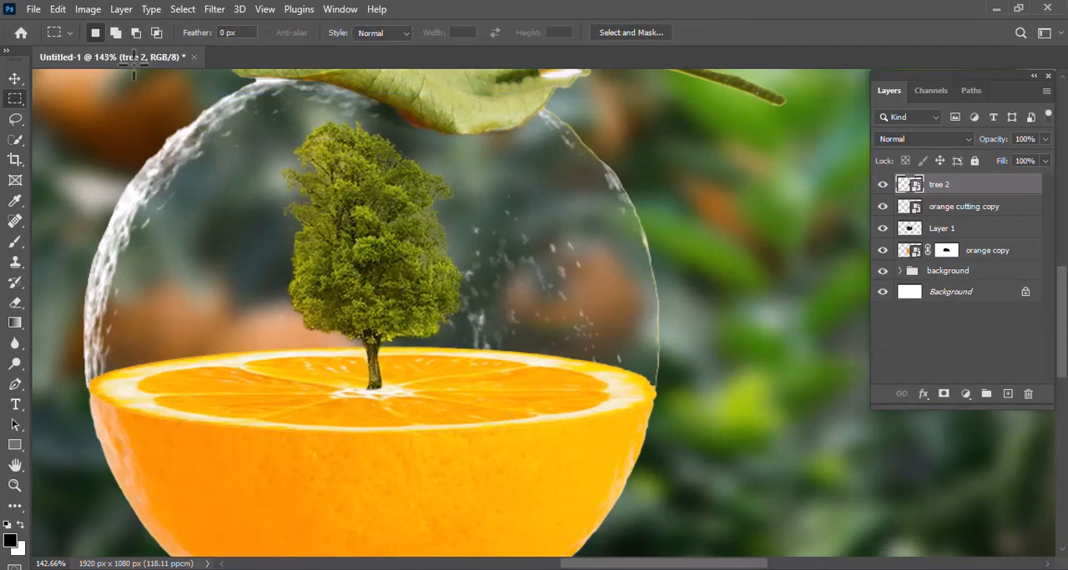
- Apply Color Balance to the tree's midtones with color levels of -63, +46 and -18 for a vivid green
click(88, 10)
mouse_move(111, 51)
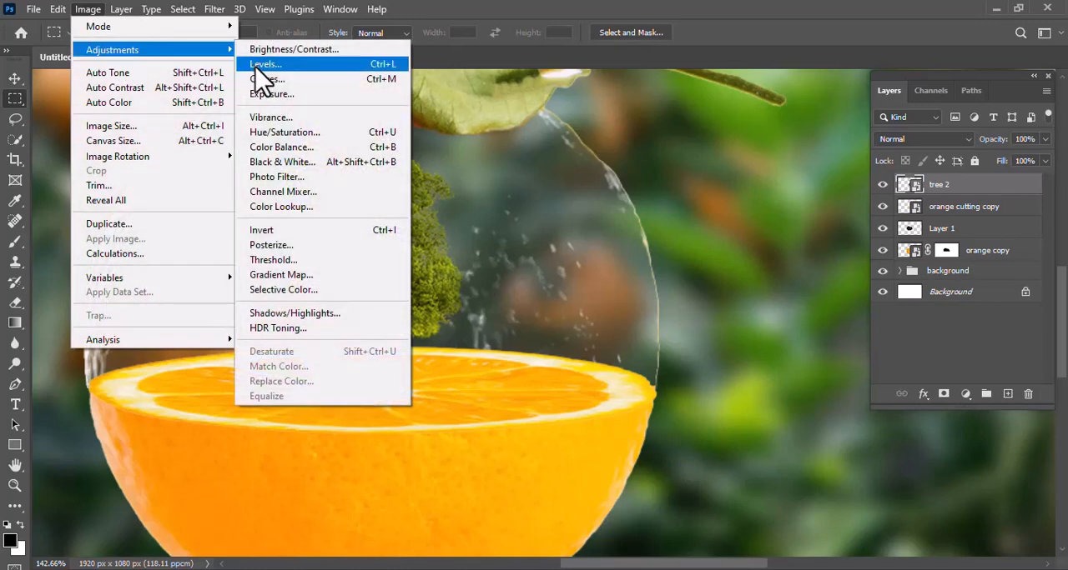
click(284, 147)
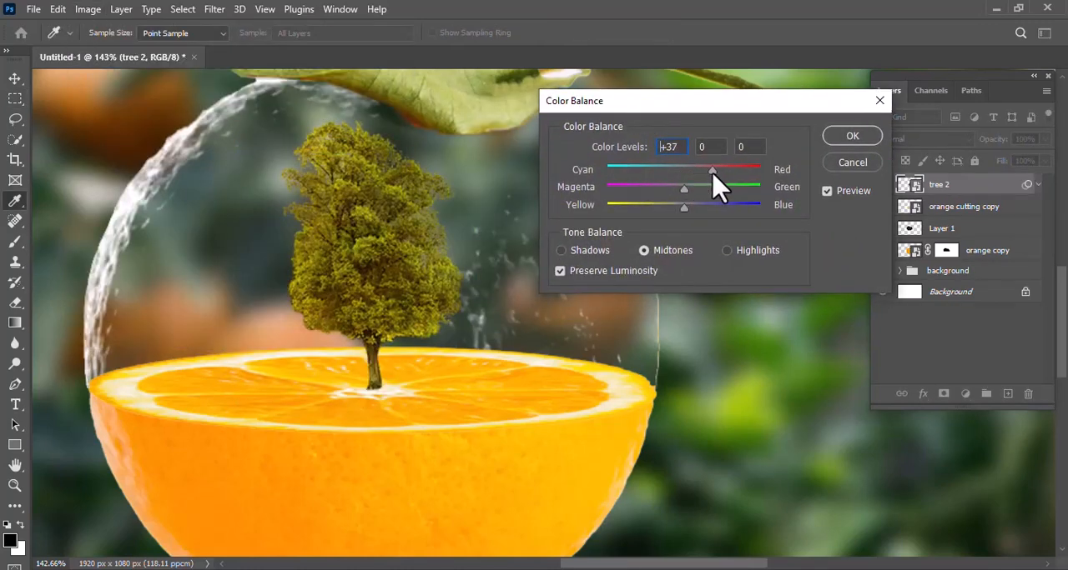
drag(686, 189, 720, 200)
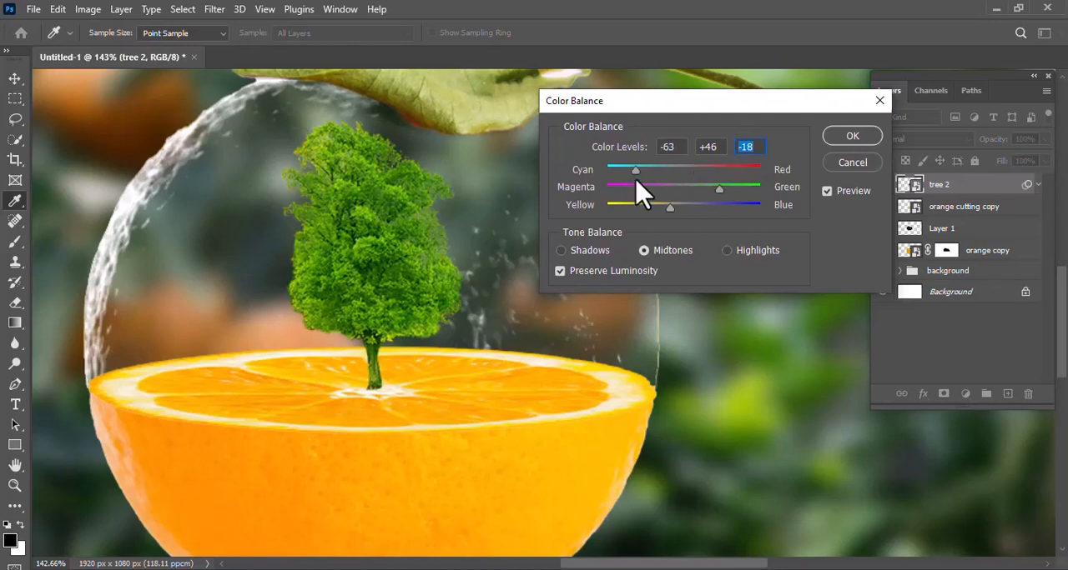
click(849, 138)
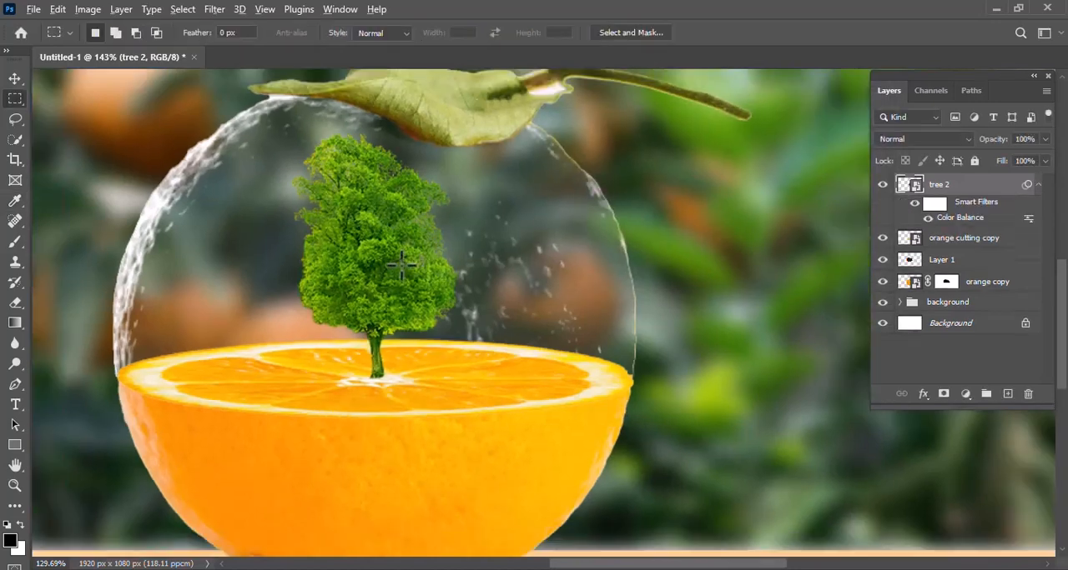
scroll(343, 273, down, 1)
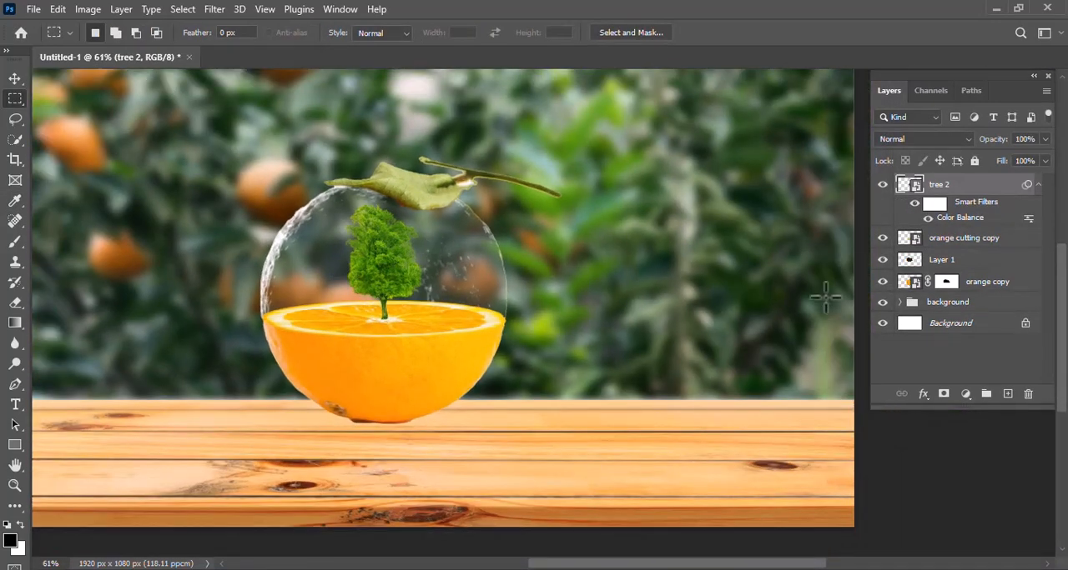
- Add a new layer above the background group and paint one soft black brush dab about 520 px wide on it
click(971, 306)
key(b)
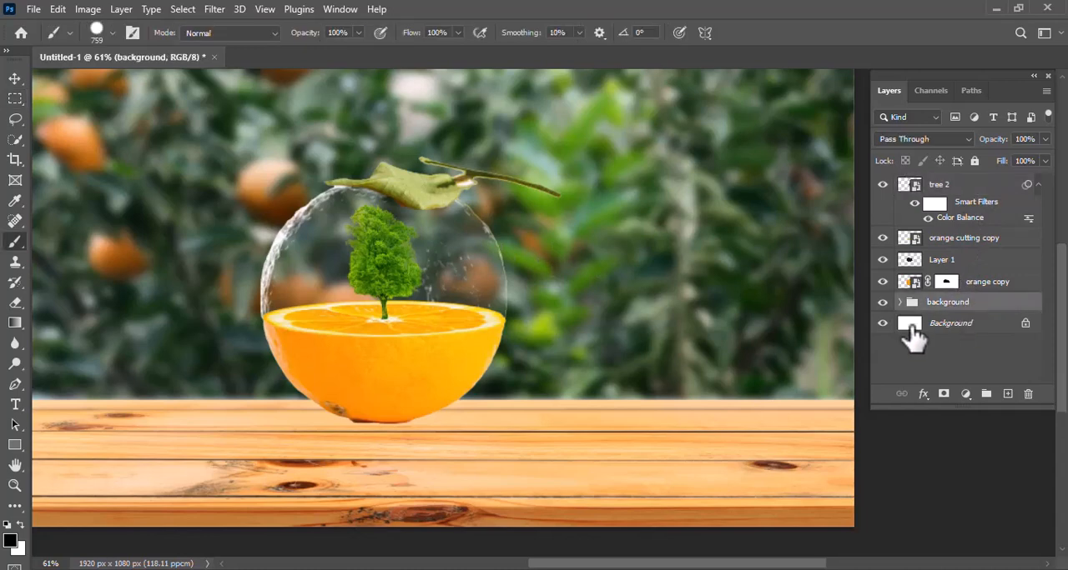
click(1007, 397)
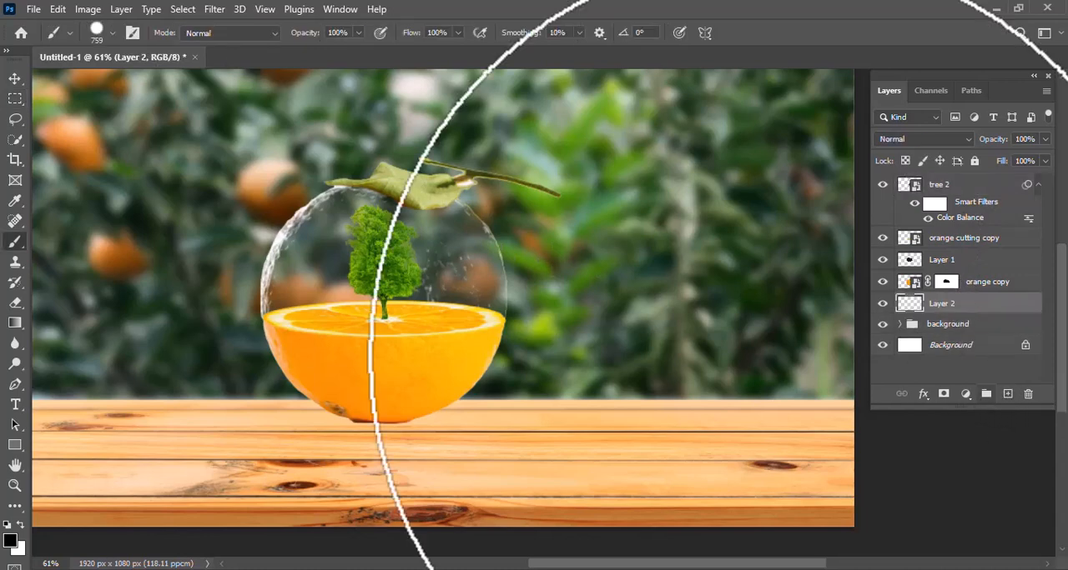
key([)
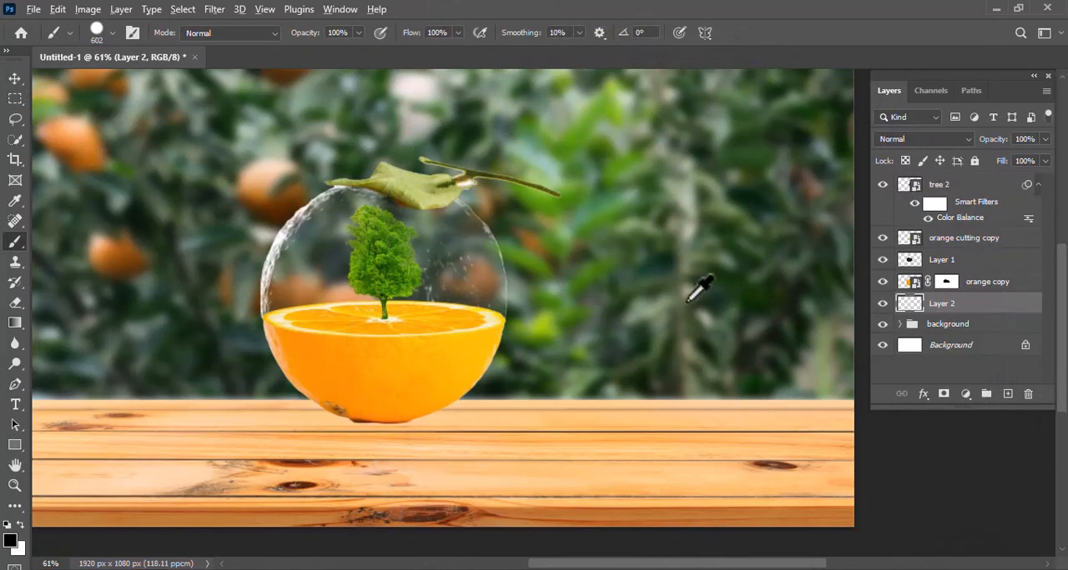
mouse_move(688, 297)
mouse_down()
mouse_move(686, 366)
mouse_move(715, 2)
mouse_up()
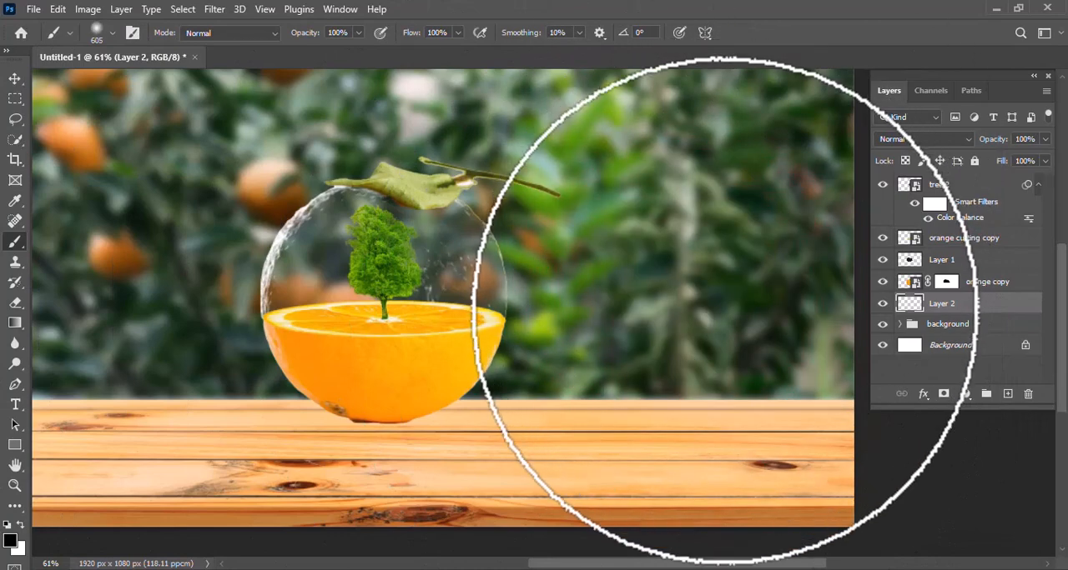
drag(735, 311, 703, 315)
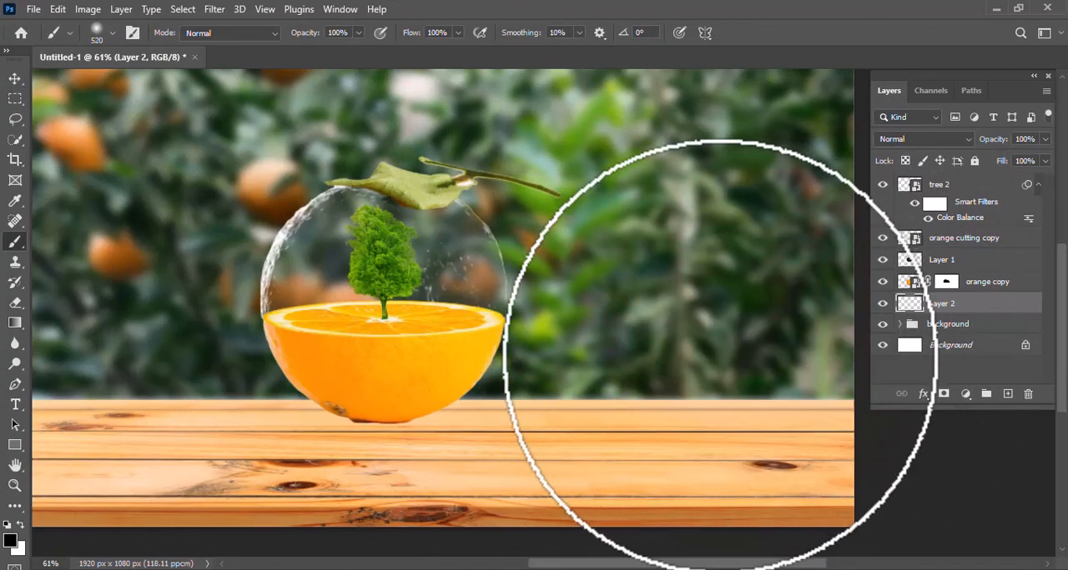
click(713, 371)
- Flatten the soft black dab to 23.53% height and move it onto the table beneath the orange
key(ctrl+t)
drag(689, 170, 689, 451)
drag(718, 496, 400, 436)
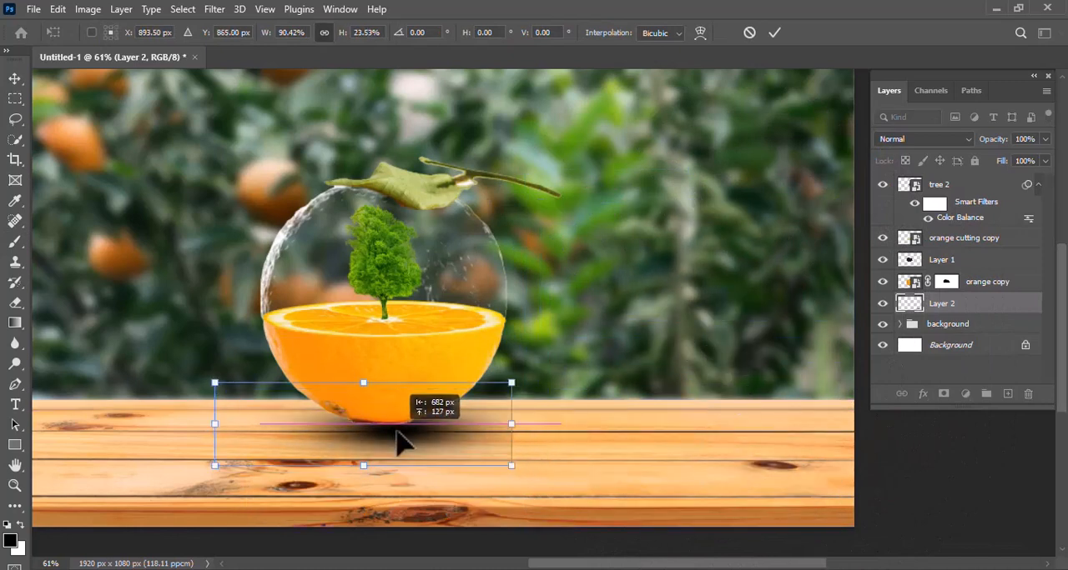
- Stretch the shadow to 104.64% width and nudge it slightly up so it meets the orange's base
drag(512, 425, 543, 429)
drag(214, 424, 179, 424)
drag(548, 434, 528, 425)
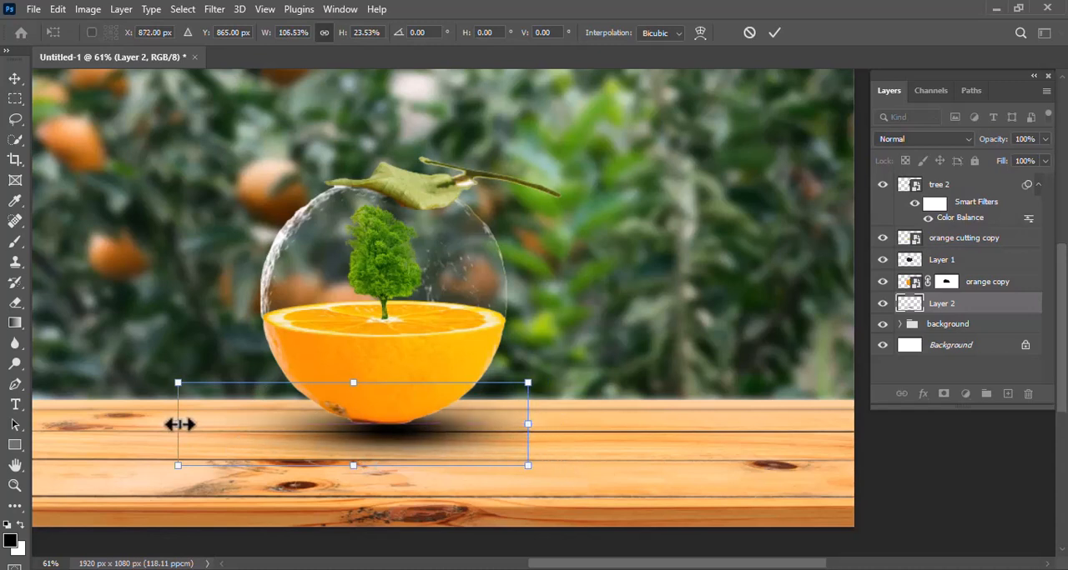
drag(174, 425, 181, 424)
key(Up)
key(Up)
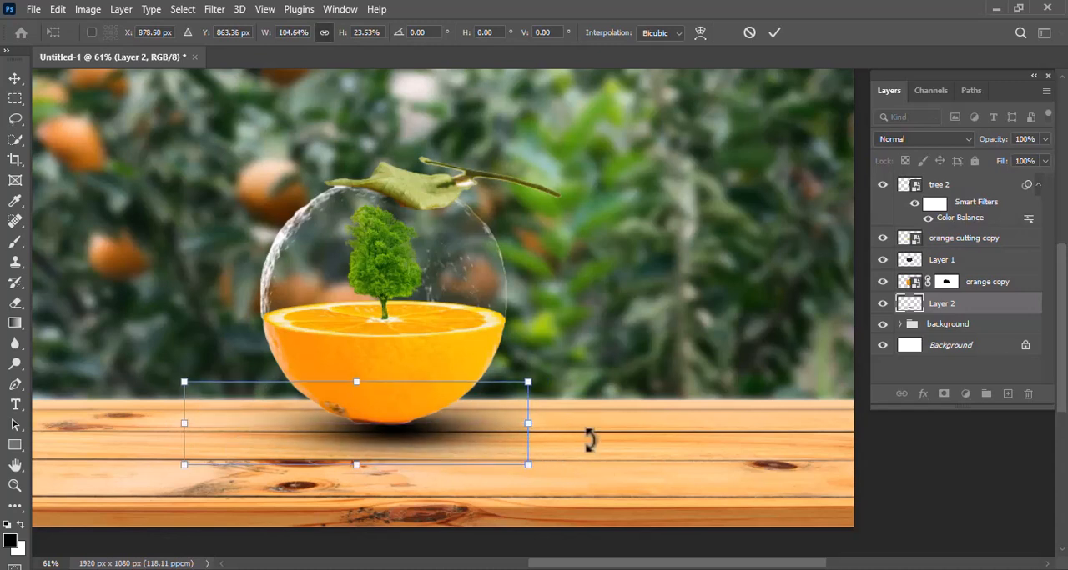
key(Return)
- Reduce the brush size to 198 px and add a new layer above the tree layer
key(b)
key(bracketleft)
key(bracketleft)
key(bracketleft)
key(bracketleft)
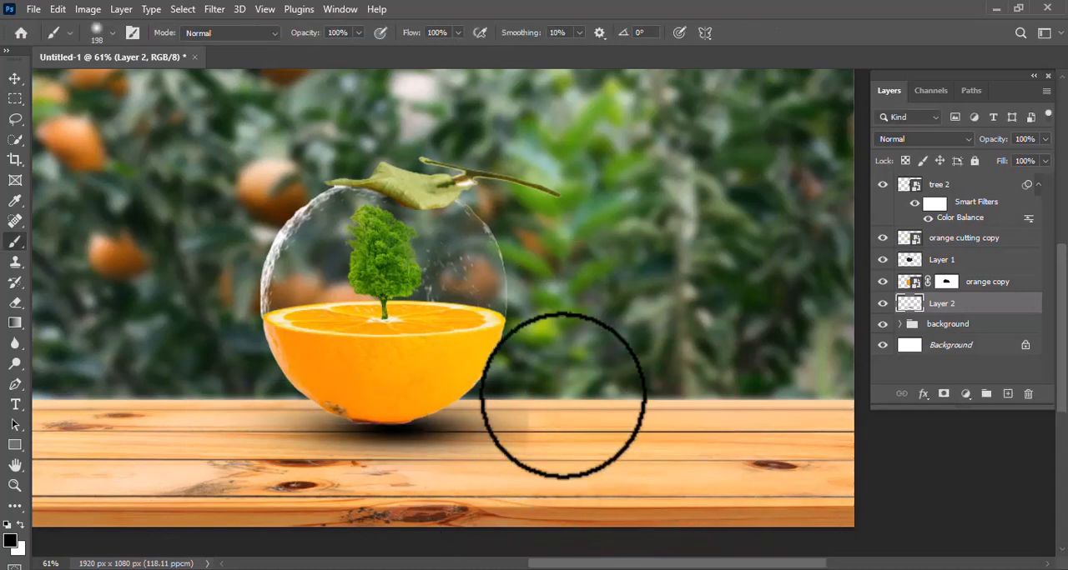
click(964, 188)
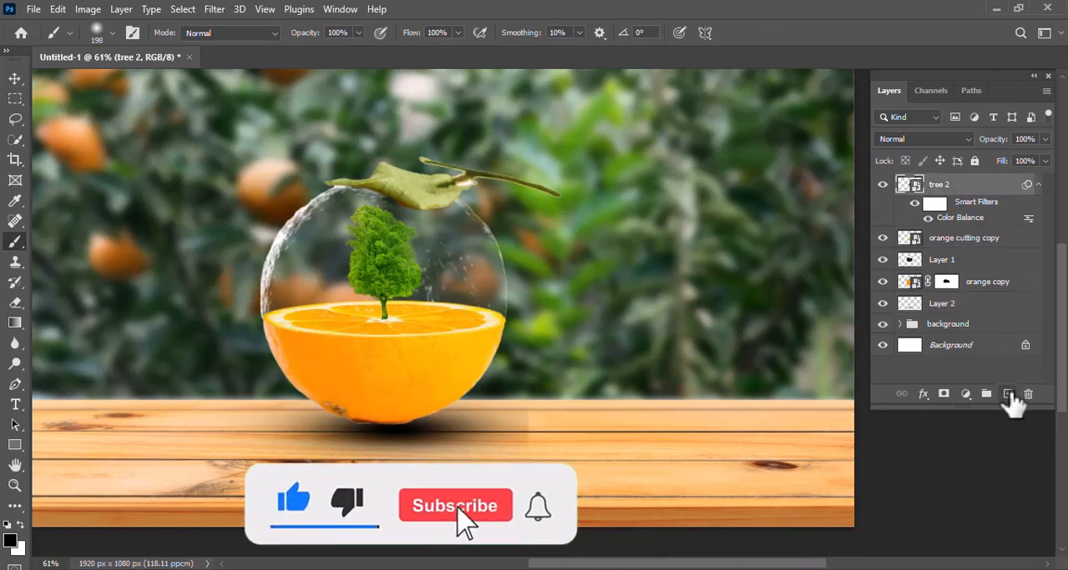
click(1008, 394)
- Add a Gradient fill layer at the top of the stack and set its style to Radial
scroll(586, 283, down, 2)
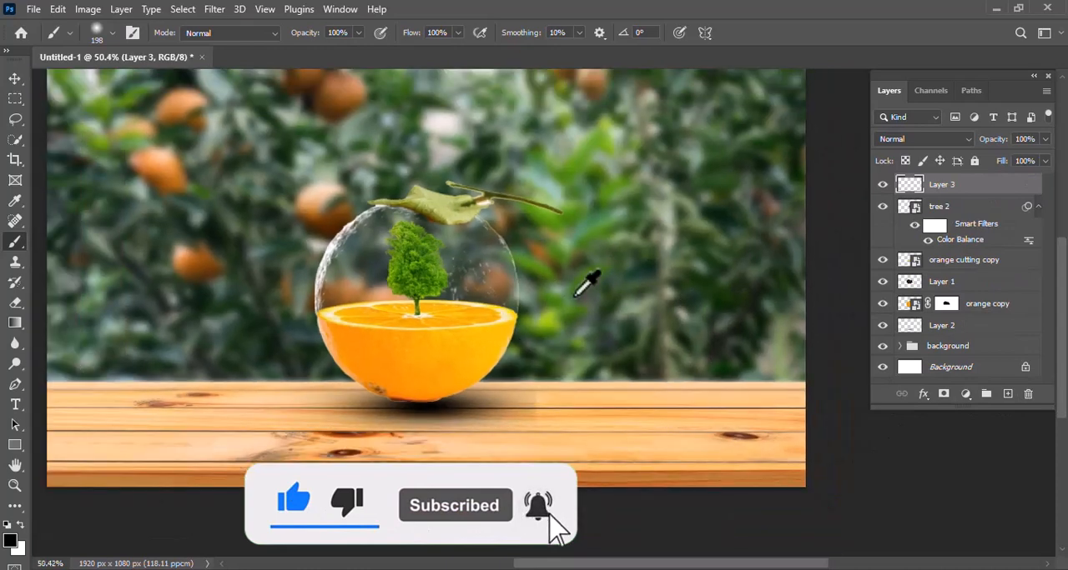
scroll(574, 295, up, 1)
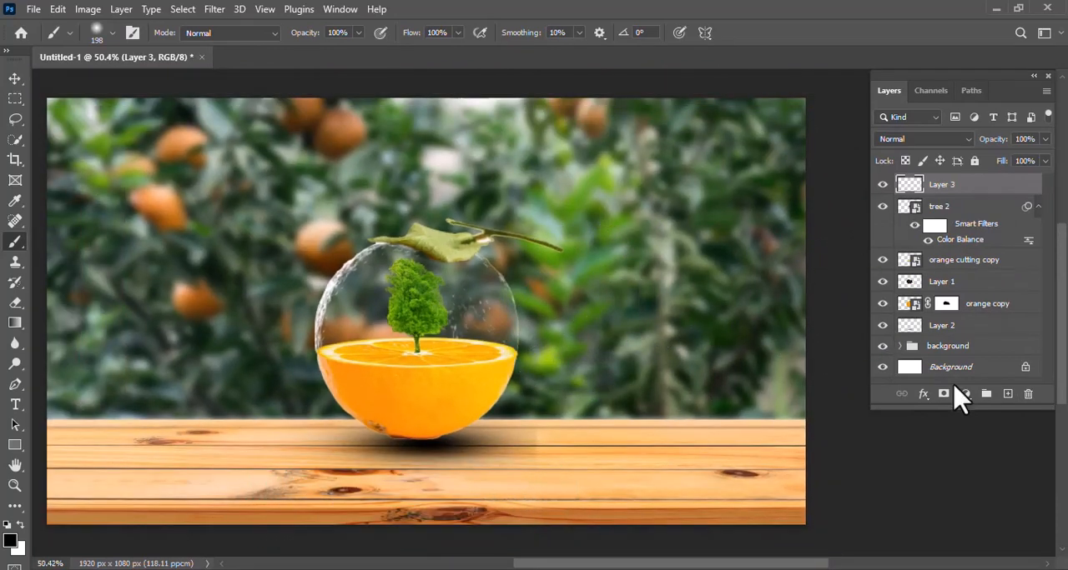
click(965, 393)
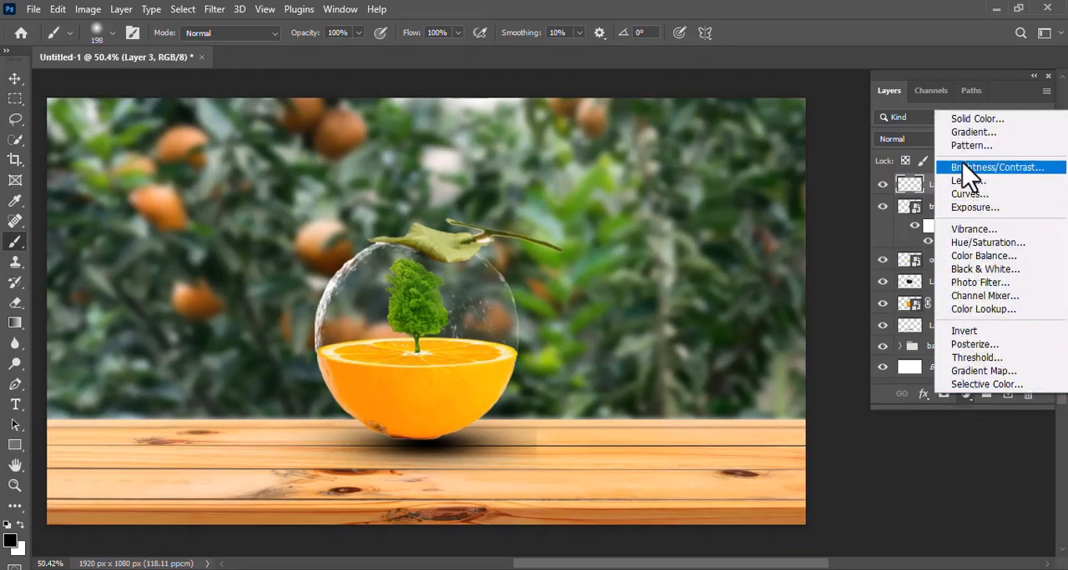
click(968, 134)
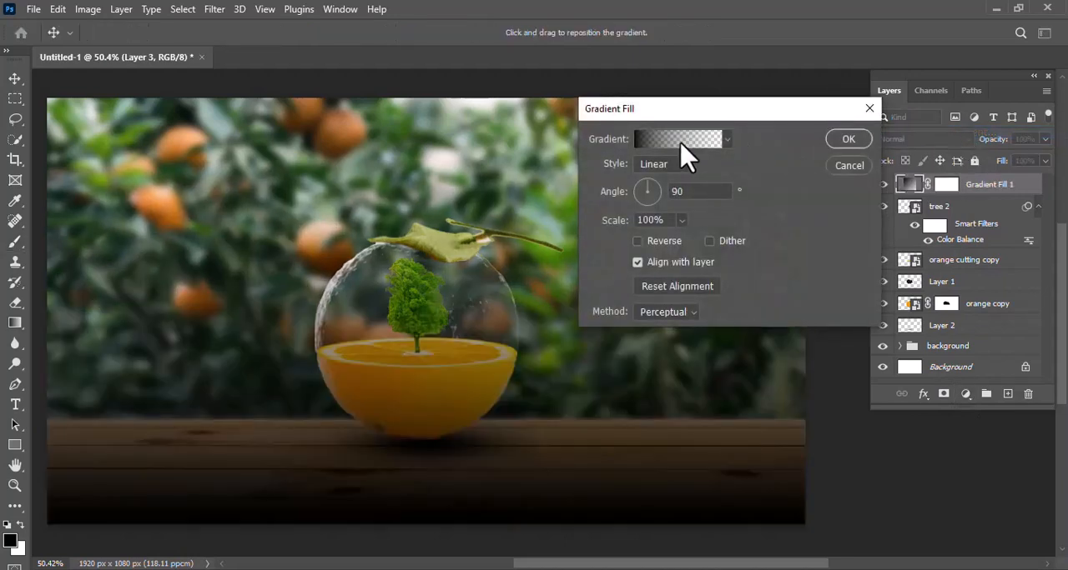
click(668, 160)
click(663, 191)
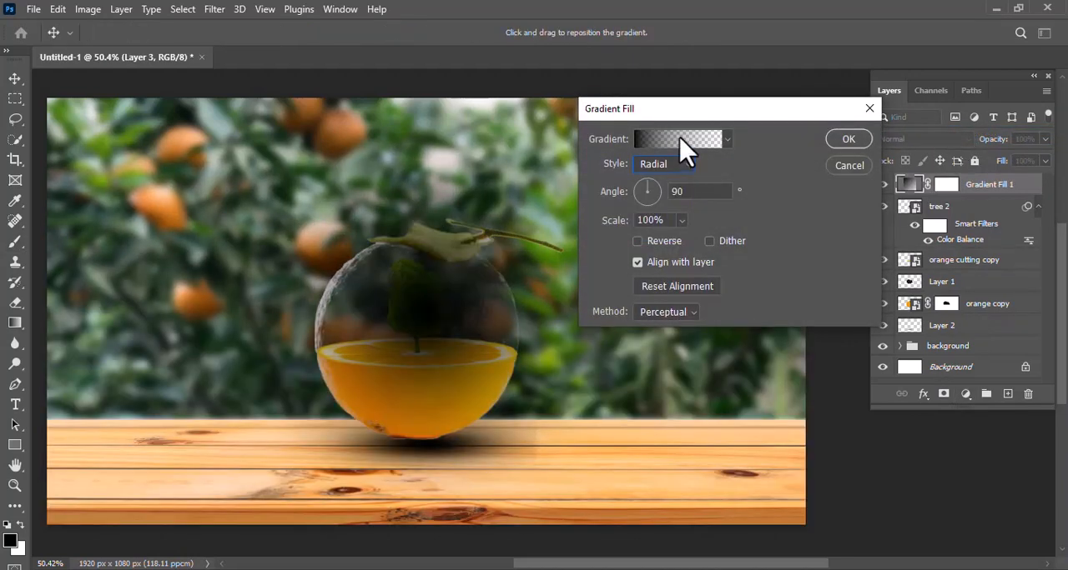
- Set the gradient's starting colour stop to white (ffffff)
click(679, 139)
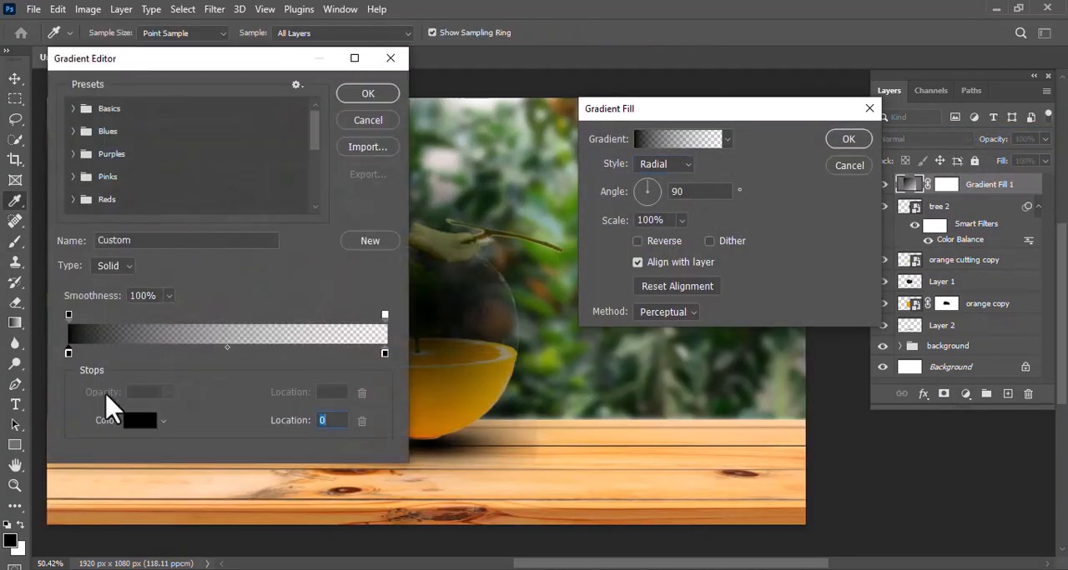
click(139, 421)
text(ffffff)
click(429, 197)
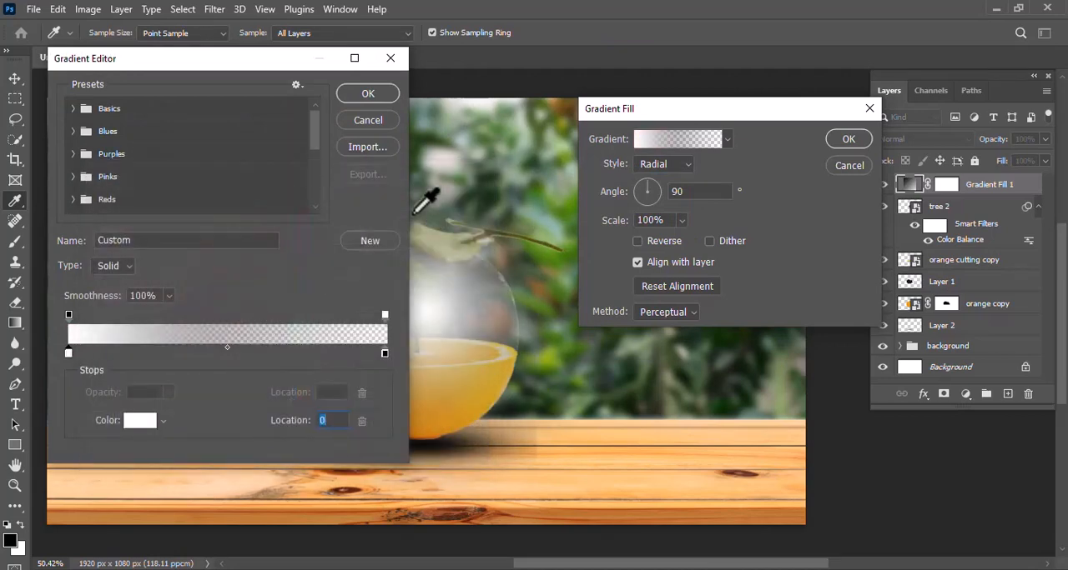
- Add a colour stop at location 7 of the gradient and give it the pale yellow fce09d
click(90, 353)
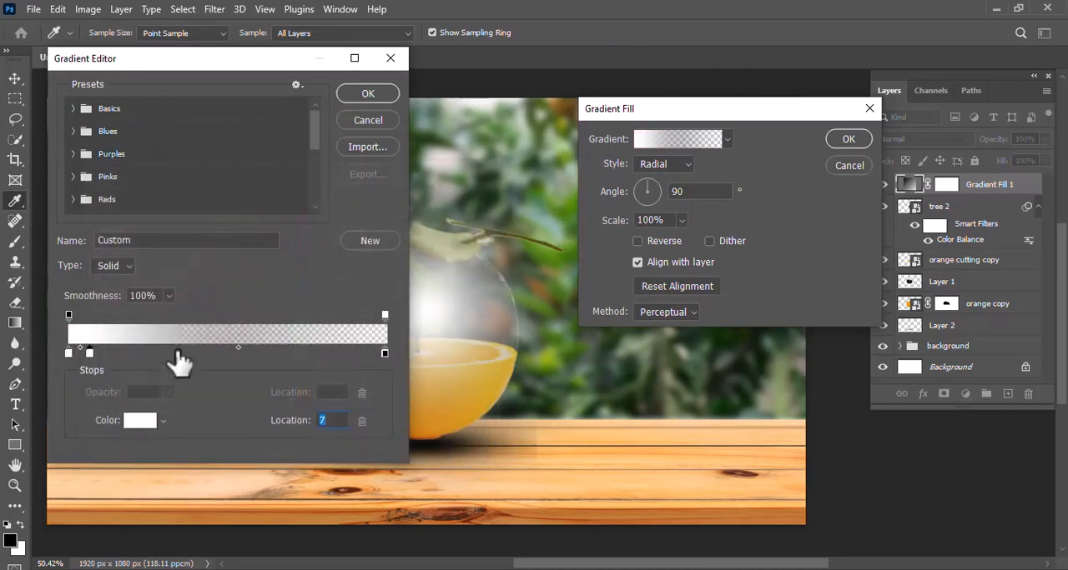
click(138, 422)
click(303, 382)
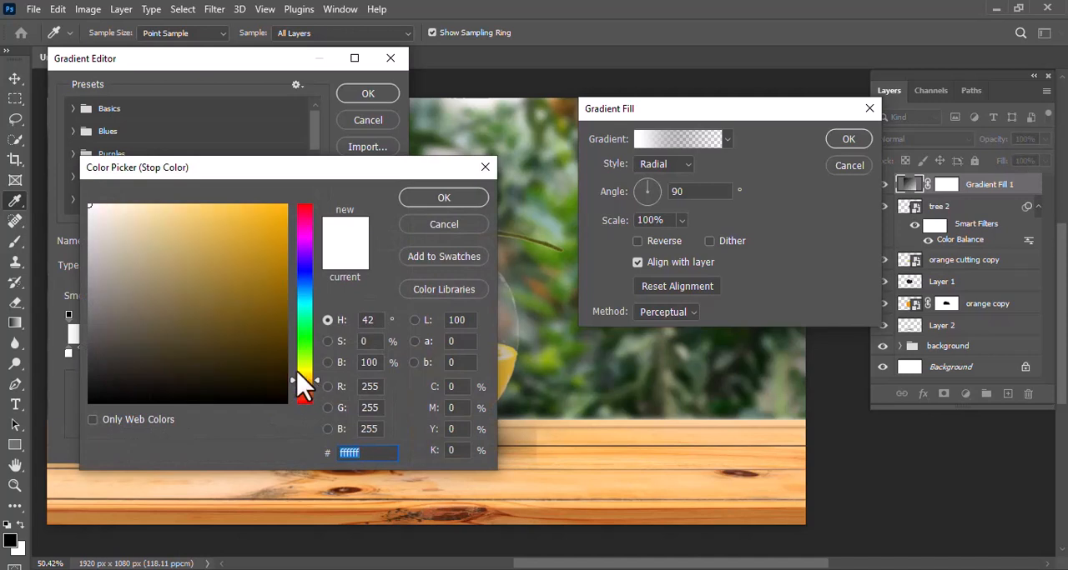
mouse_move(159, 211)
mouse_down()
mouse_move(146, 206)
mouse_move(155, 208)
mouse_up()
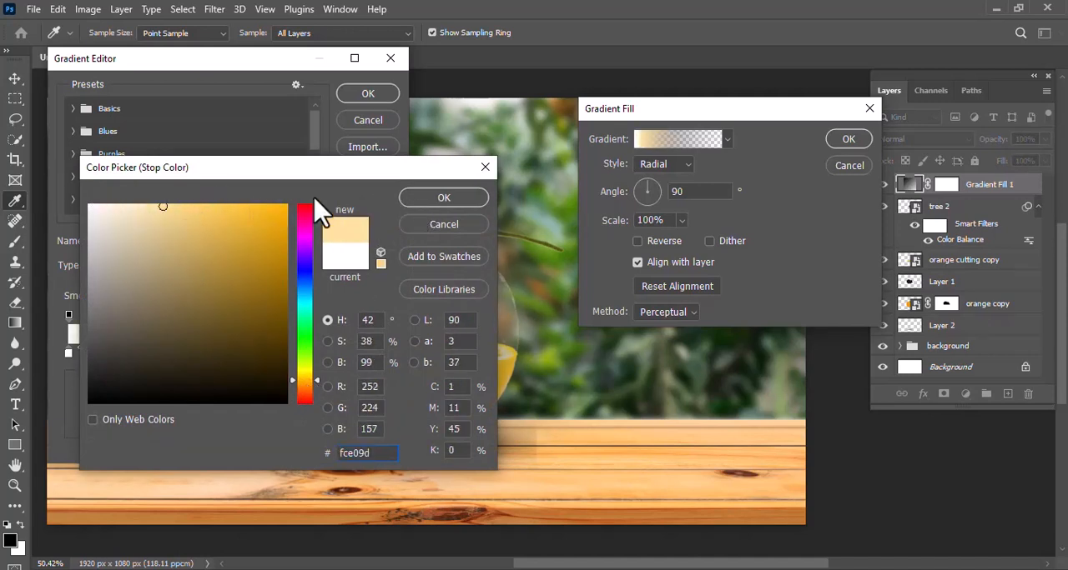
click(409, 200)
- Set the gradient's end colour stop to red (ff0000) and accept the edited gradient
click(383, 357)
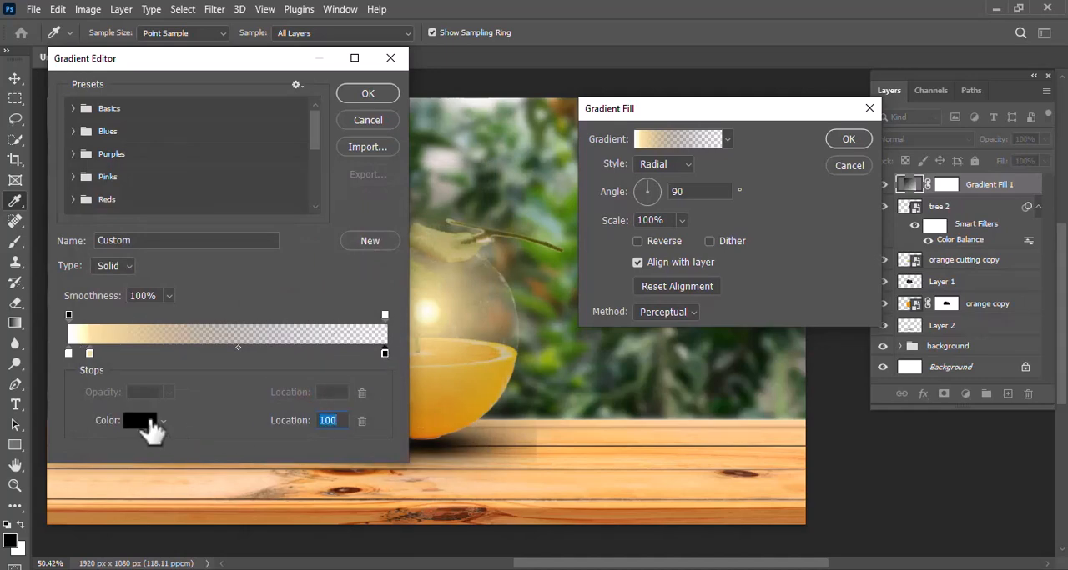
click(151, 428)
text(ff0000)
click(463, 197)
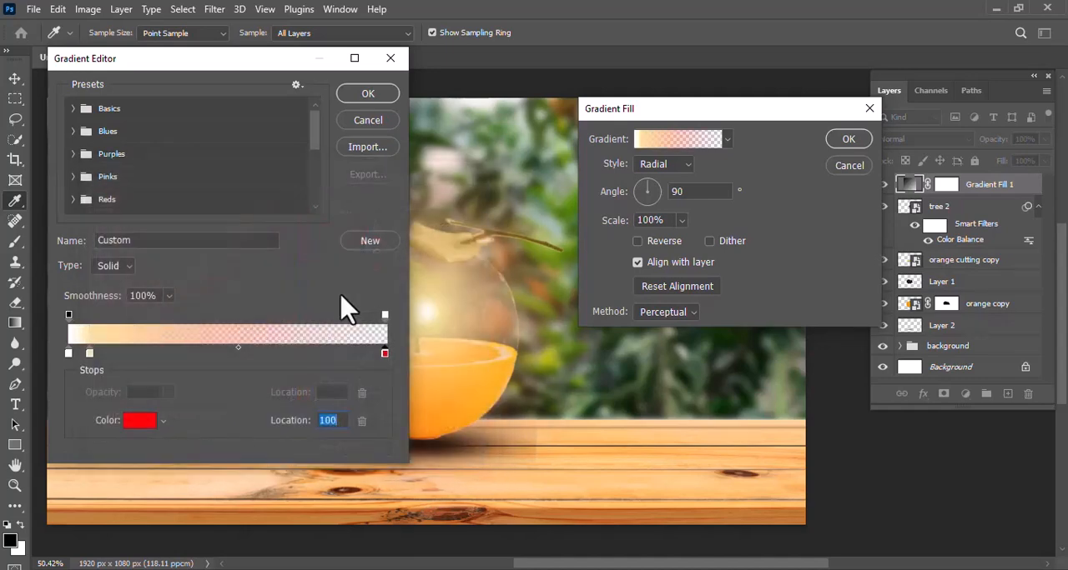
click(368, 94)
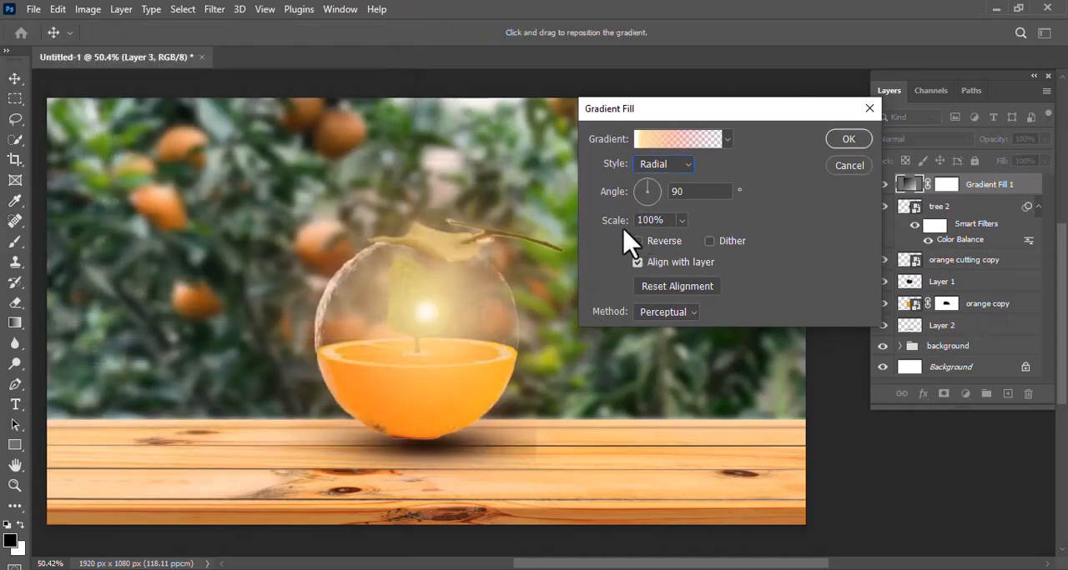
- Scale the radial glow to 70% and place it on the glass sphere's upper-left edge beside the tree
mouse_move(621, 221)
mouse_down()
mouse_move(610, 222)
mouse_move(622, 234)
mouse_up()
drag(436, 321, 354, 294)
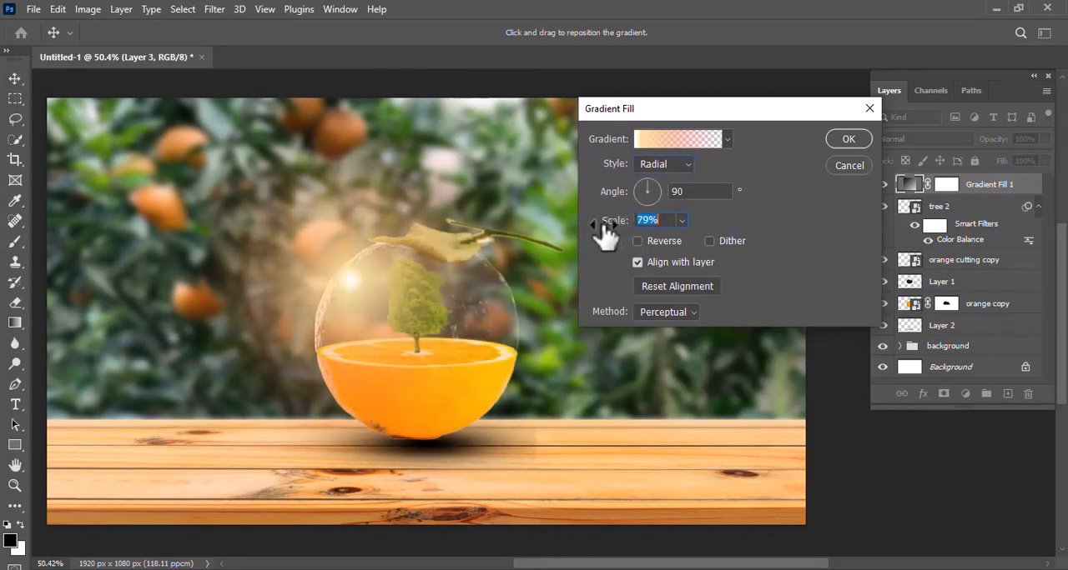
mouse_move(606, 232)
mouse_down()
mouse_move(614, 227)
mouse_move(594, 246)
mouse_move(605, 236)
mouse_up()
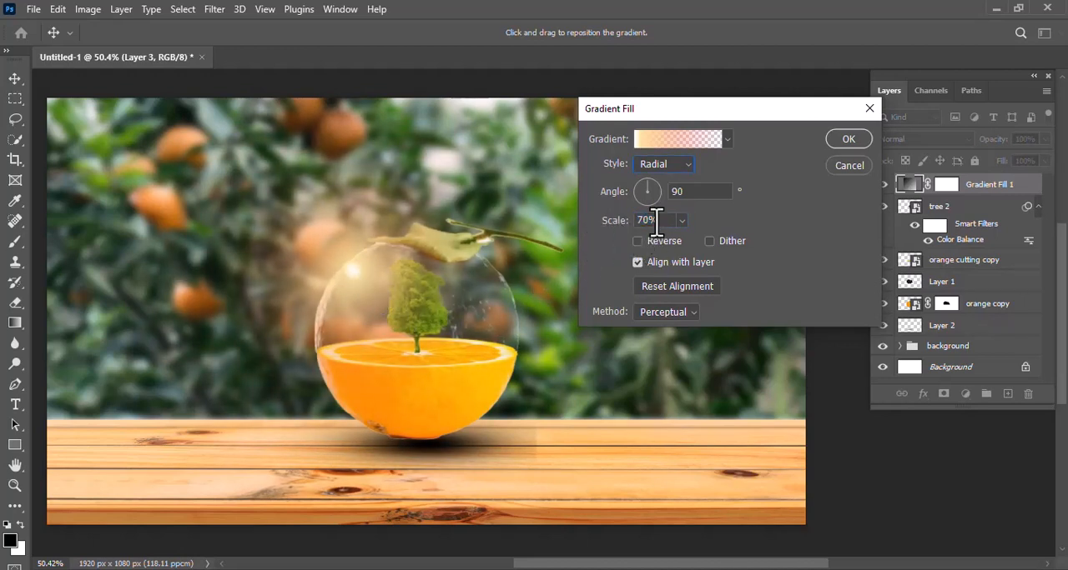
click(843, 142)
- Duplicate the gradient fill layer, scale the copy's glow to 158% and move it to the image's upper-left corner
drag(979, 188, 1007, 395)
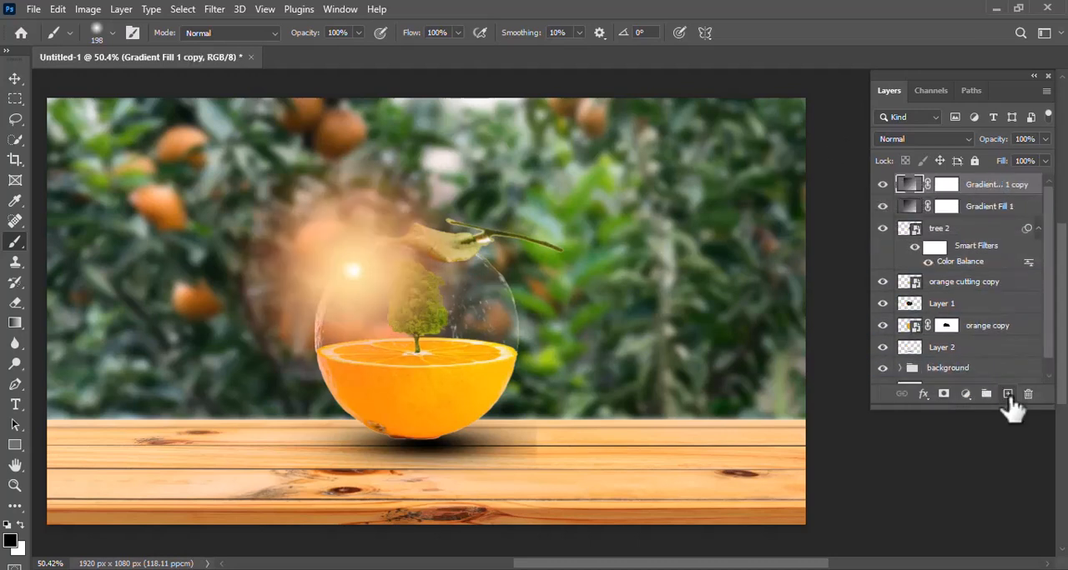
double_click(915, 192)
drag(352, 274, 118, 130)
drag(615, 232, 637, 235)
drag(124, 125, 104, 108)
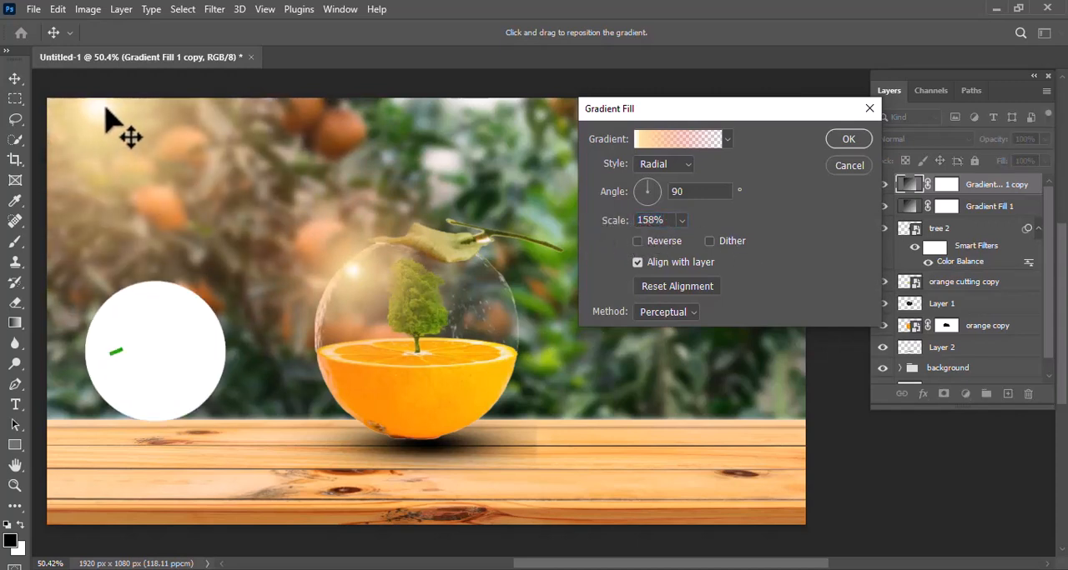
click(848, 139)
key(b)
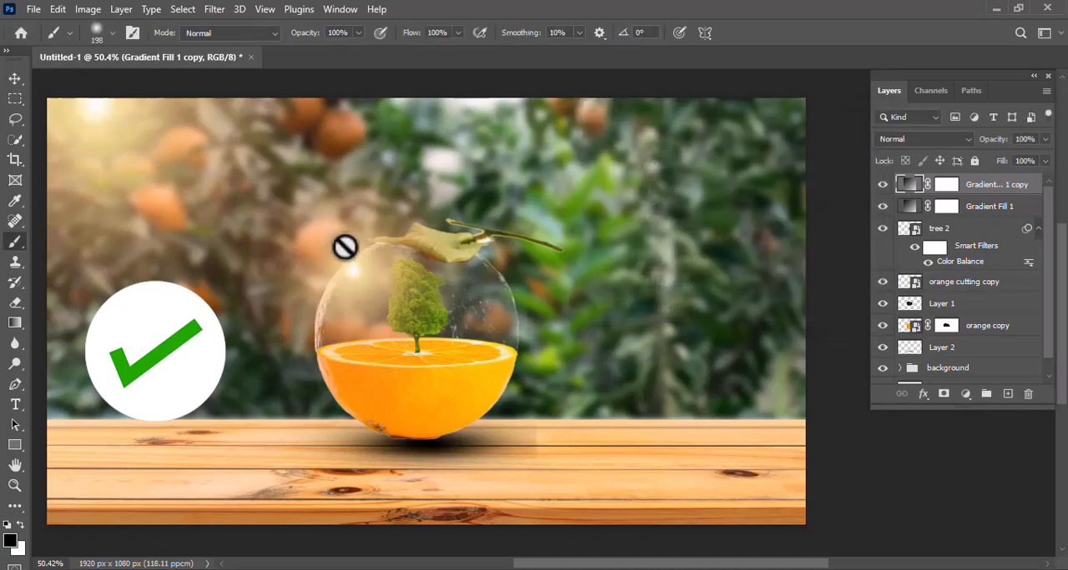